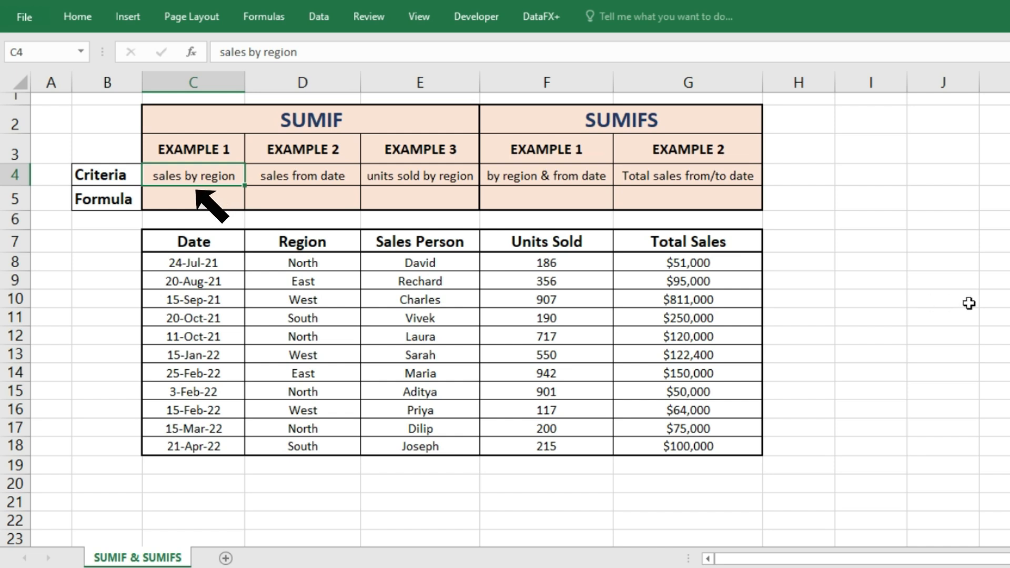
left_click(1003, 299)
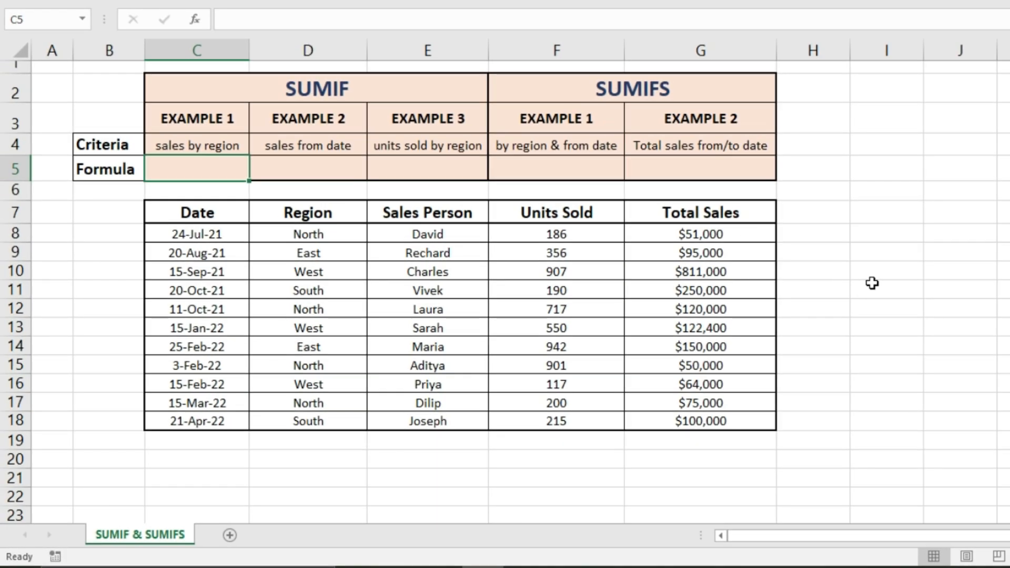
left_click(857, 316)
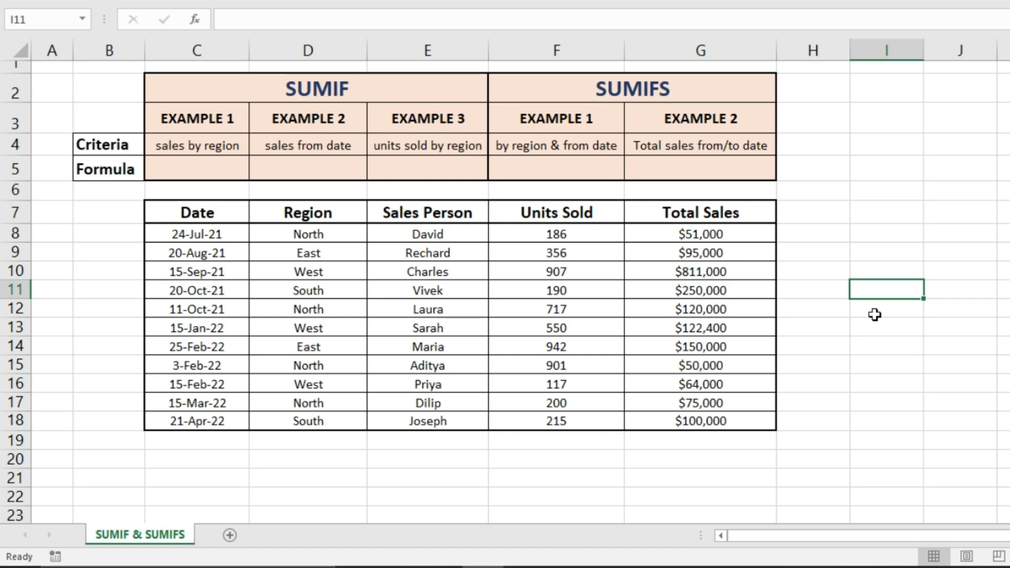
Enter a SUMIF formula in C5 that totals sales G8:G18 where the region range D8:D18 equals "East".
left_click(222, 170)
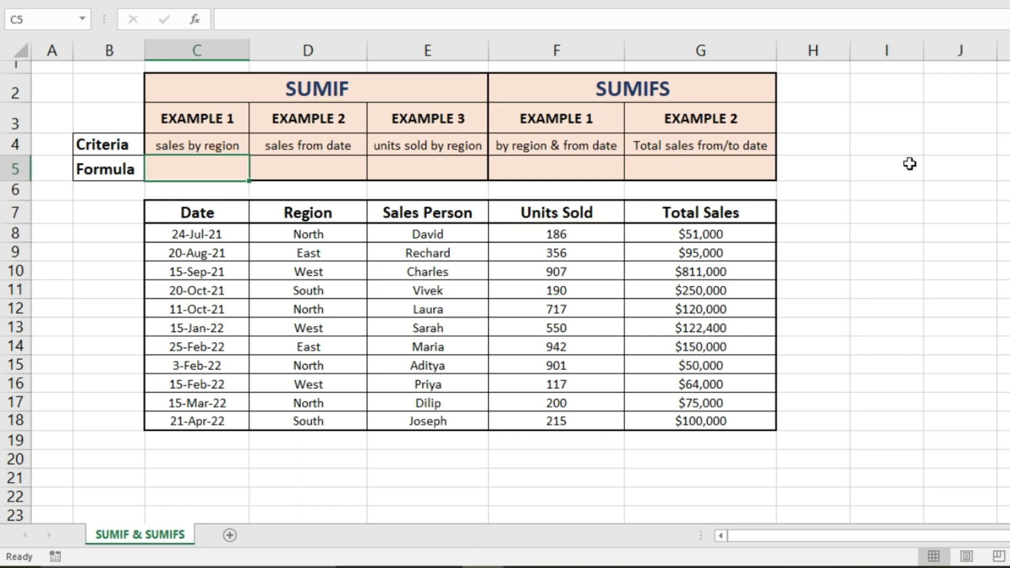
type("=sumif(")
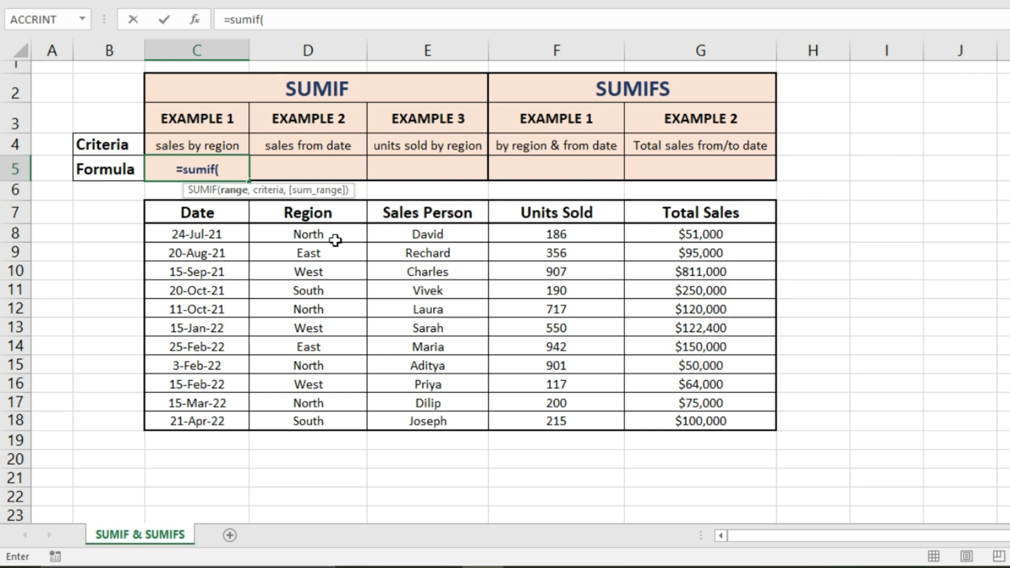
left_click_drag(323, 232, 321, 419)
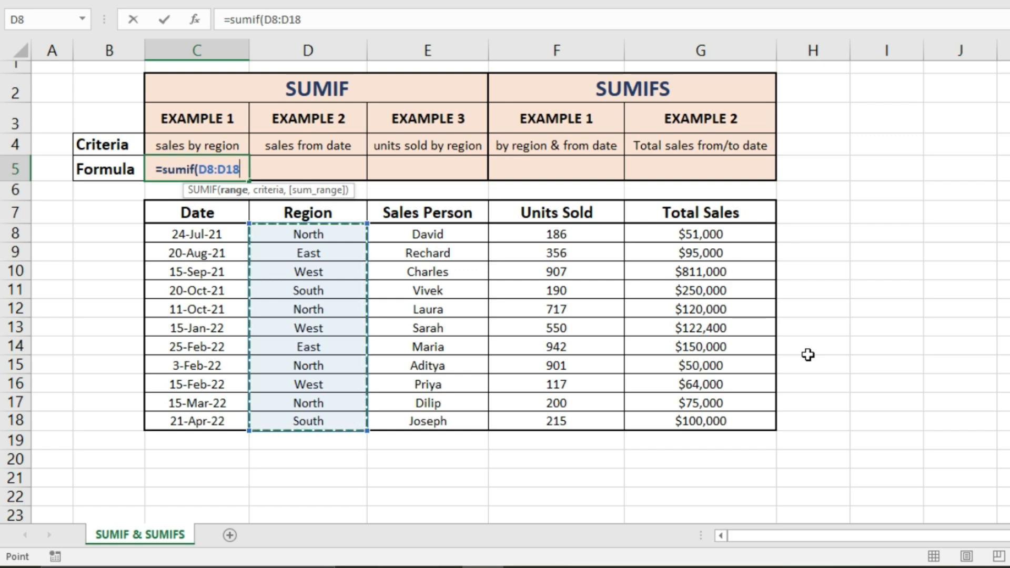
type(",")
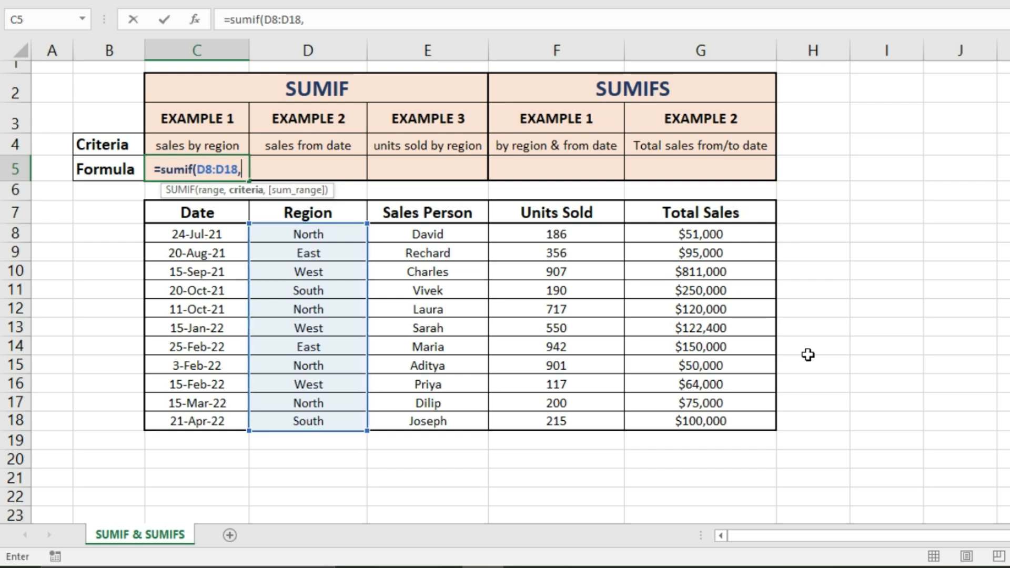
type("\"")
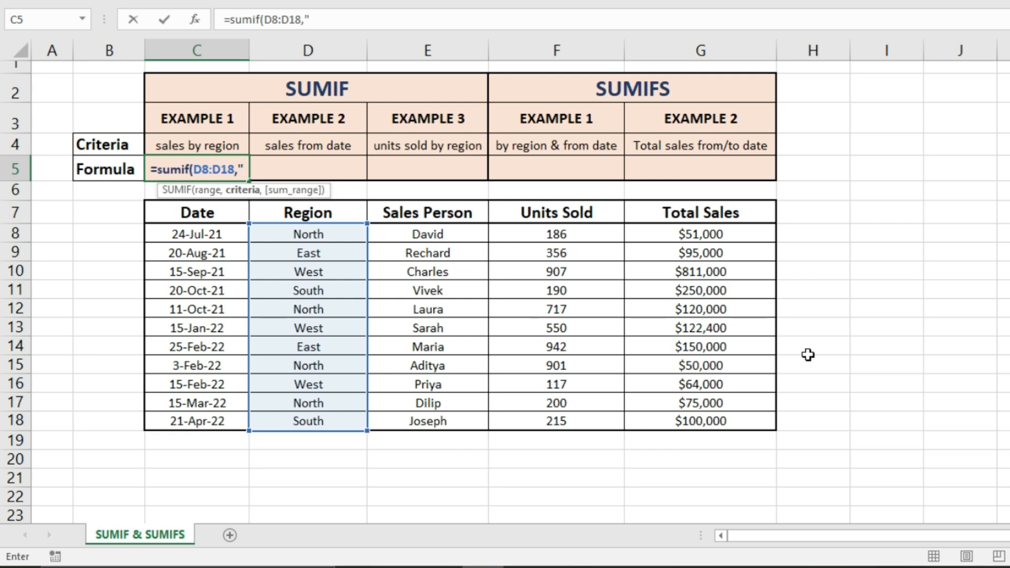
type("East\"")
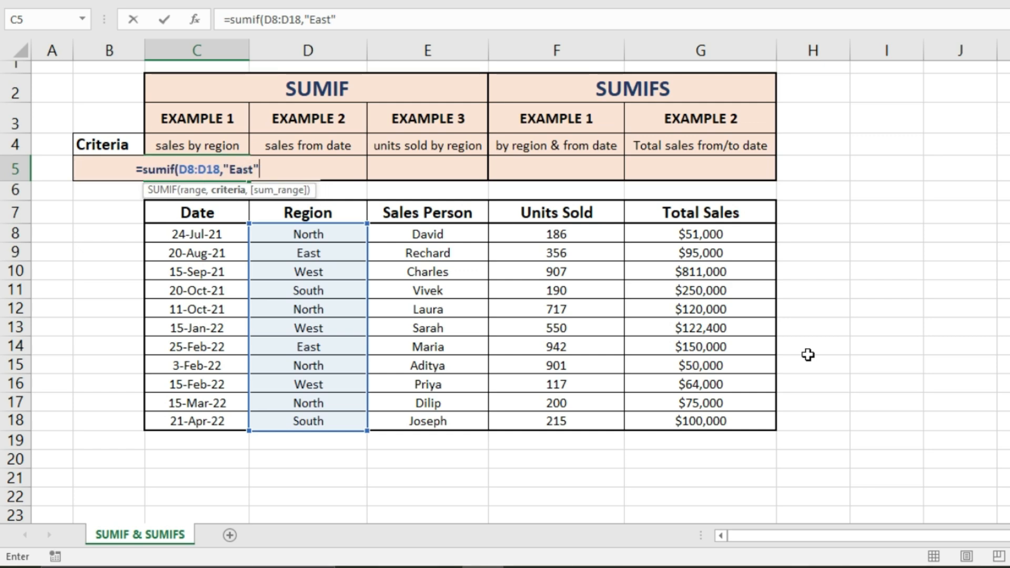
type(",")
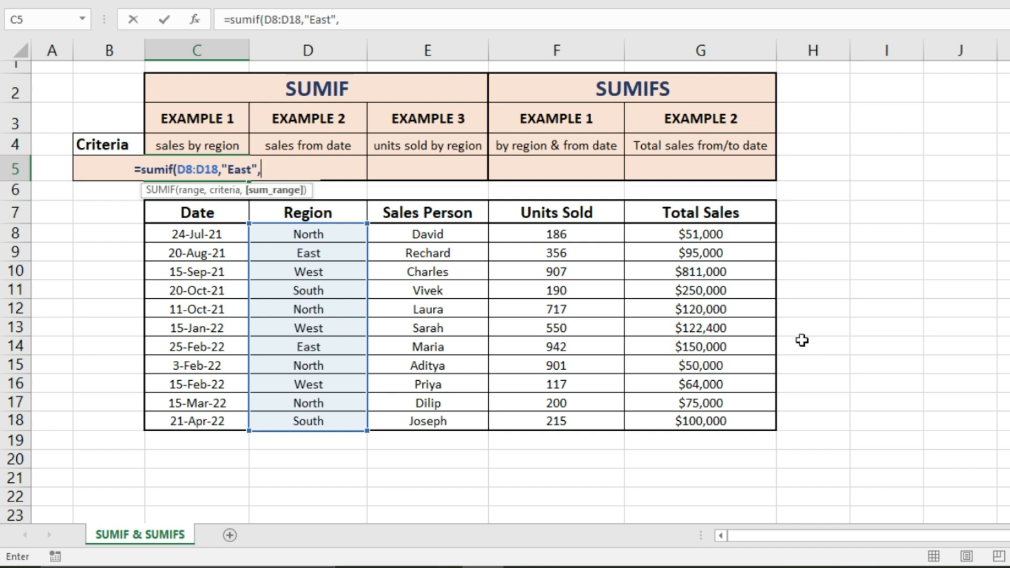
left_click_drag(697, 235, 695, 418)
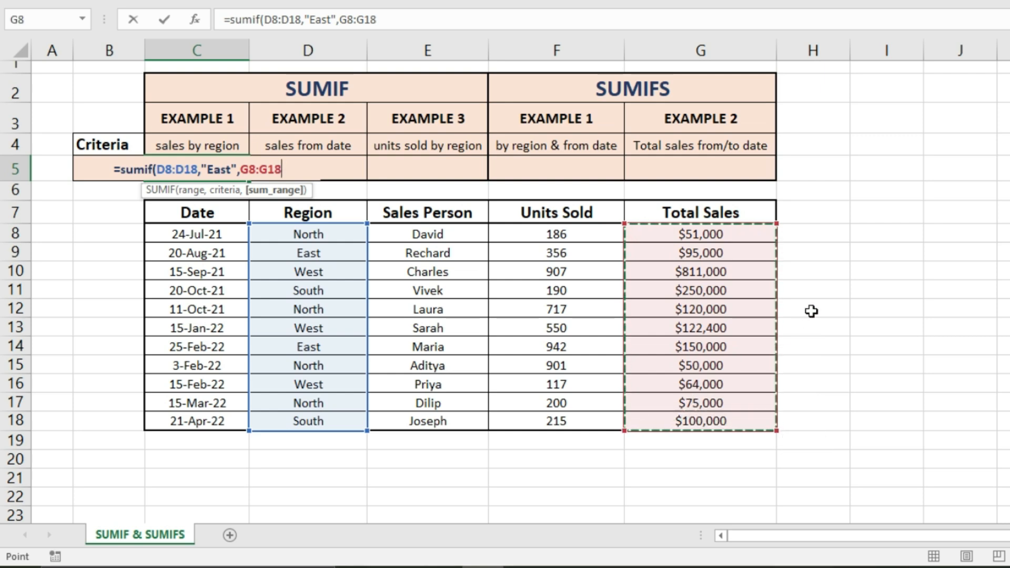
type(")")
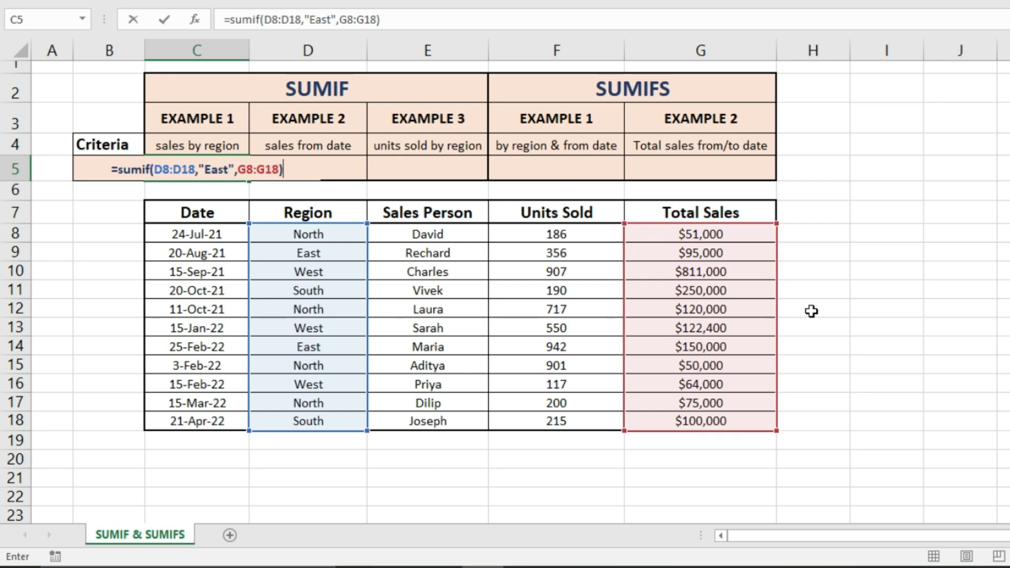
key("Return")
left_click(936, 344)
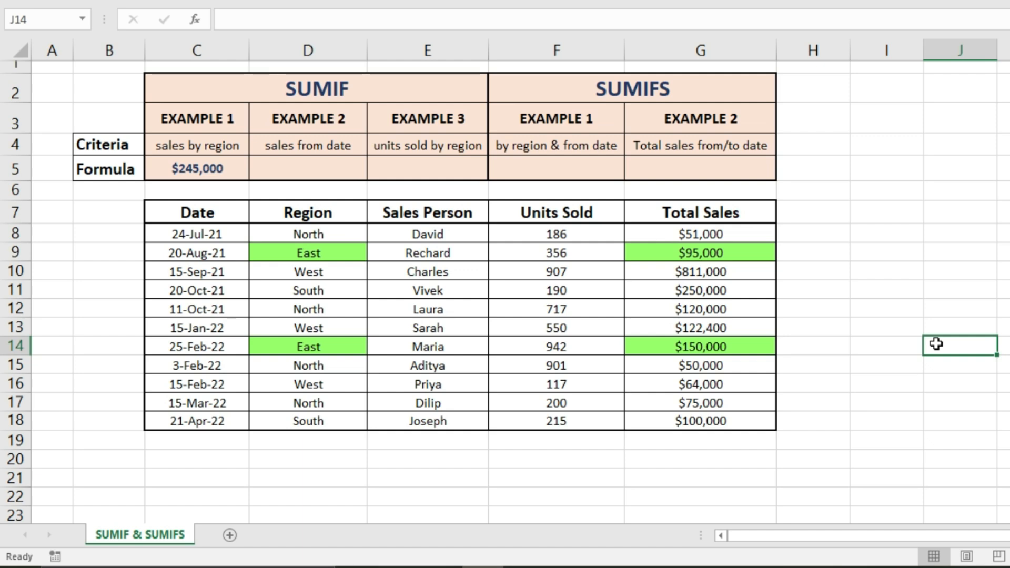
Start a SUMIF formula in D5 with the date range C8:C18 and a criterion opening with ">=".
left_click(289, 168)
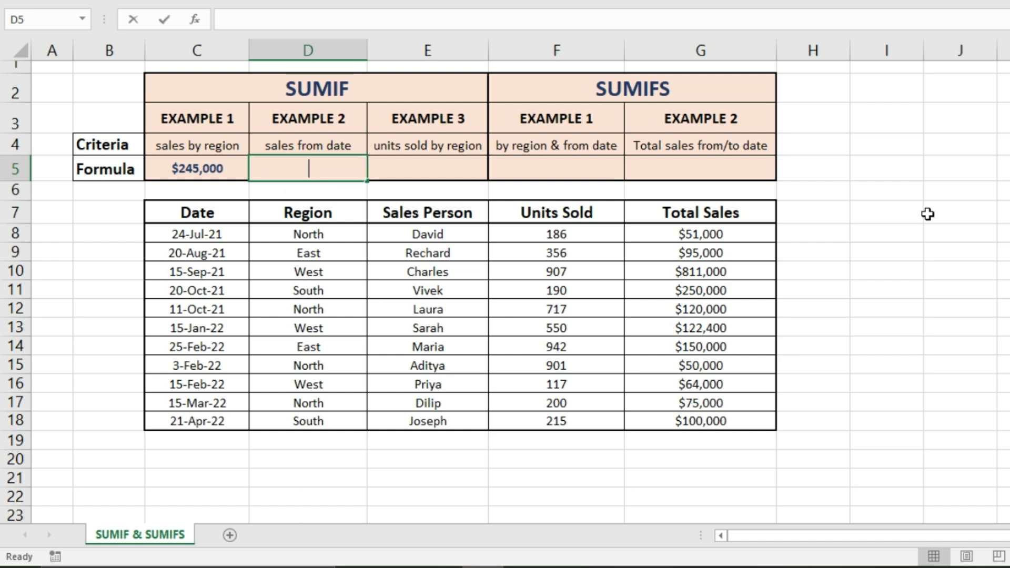
type("=sumif(")
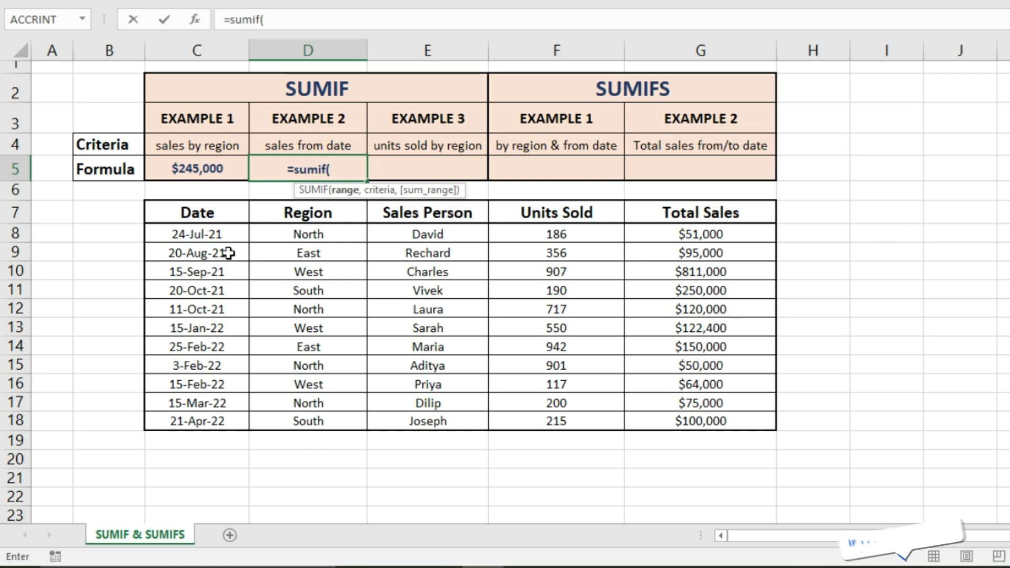
left_click_drag(221, 235, 208, 421)
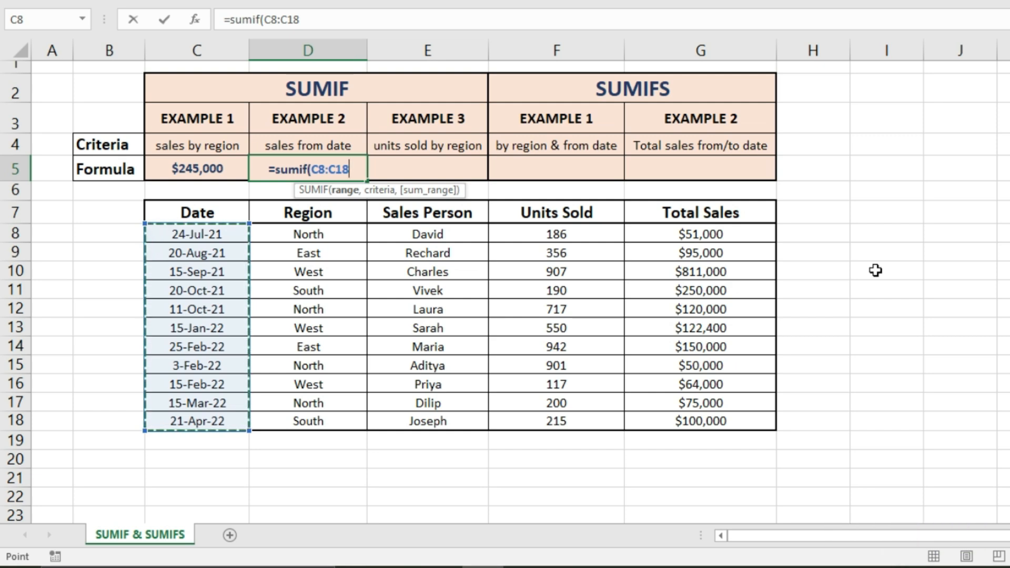
type(",")
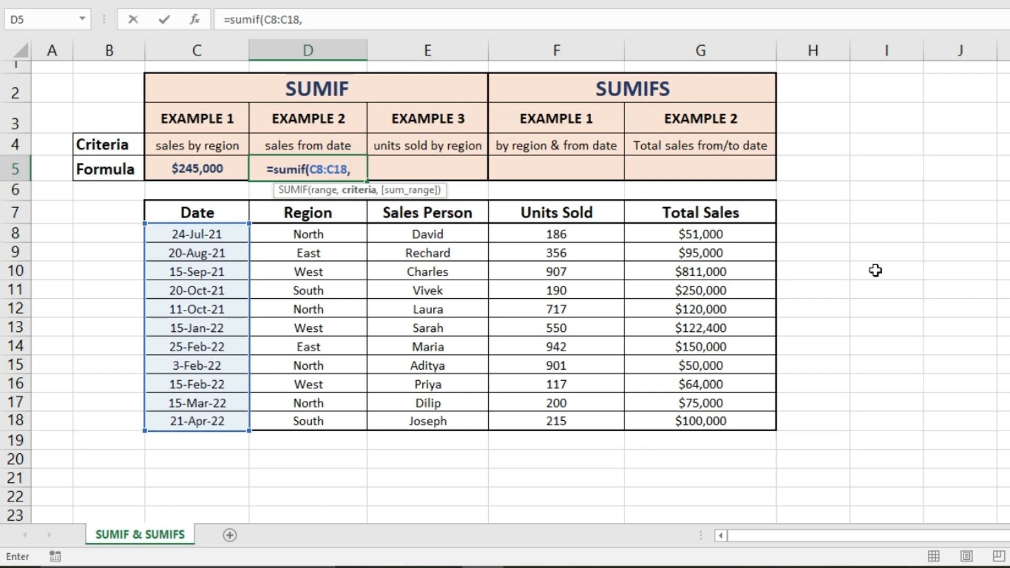
type("\">=")
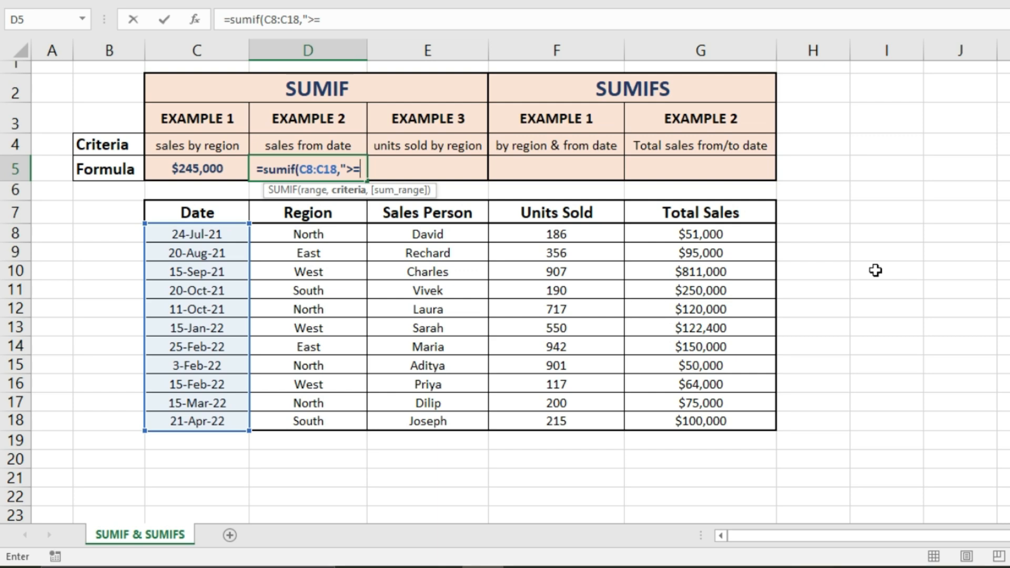
type("15")
key("BackSpace")
key("BackSpace")
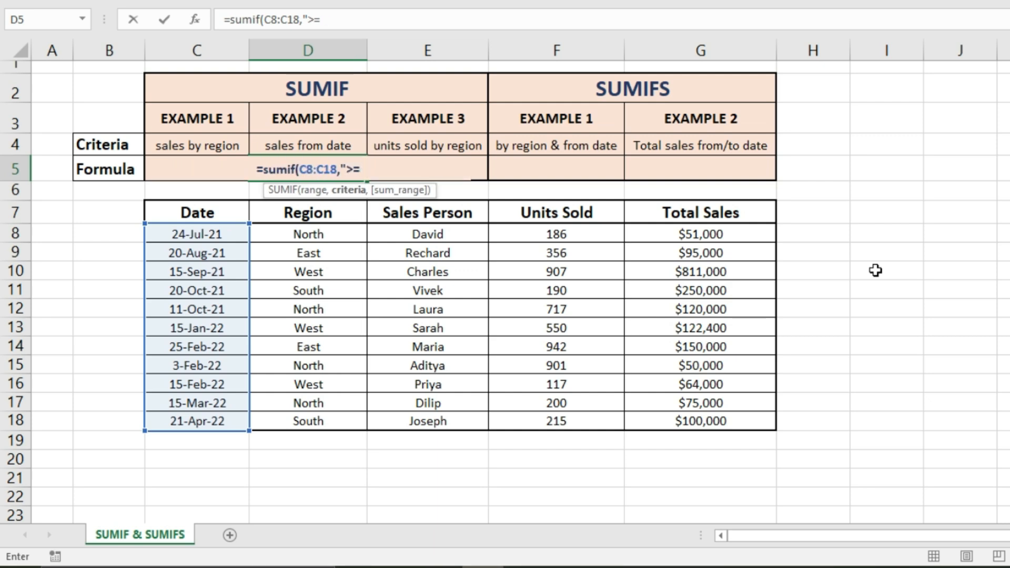
Complete the SUMIF formula in D5 with the criterion date 3/15/2022 and the sum range G8:G18.
type("3/")
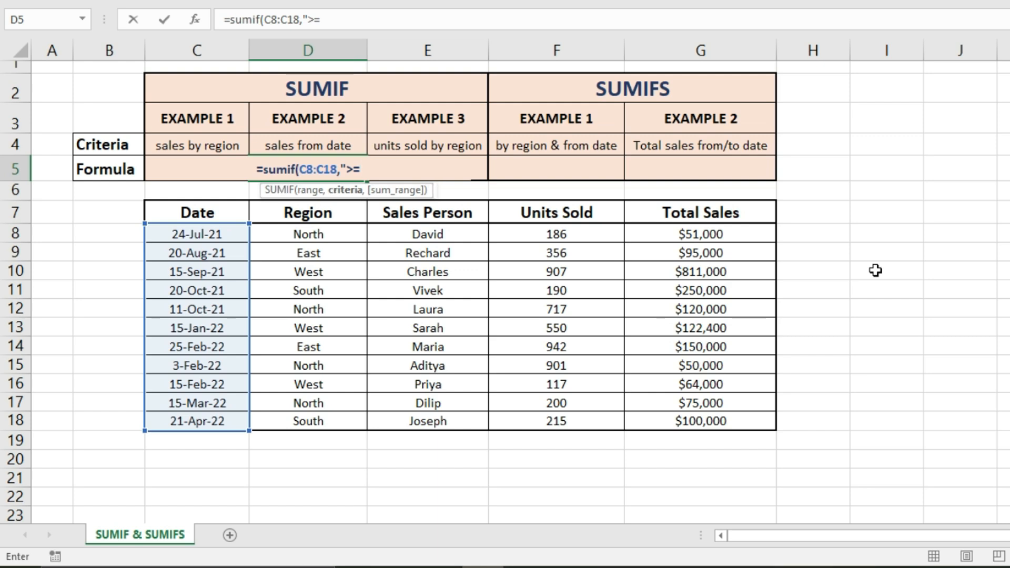
type("15/")
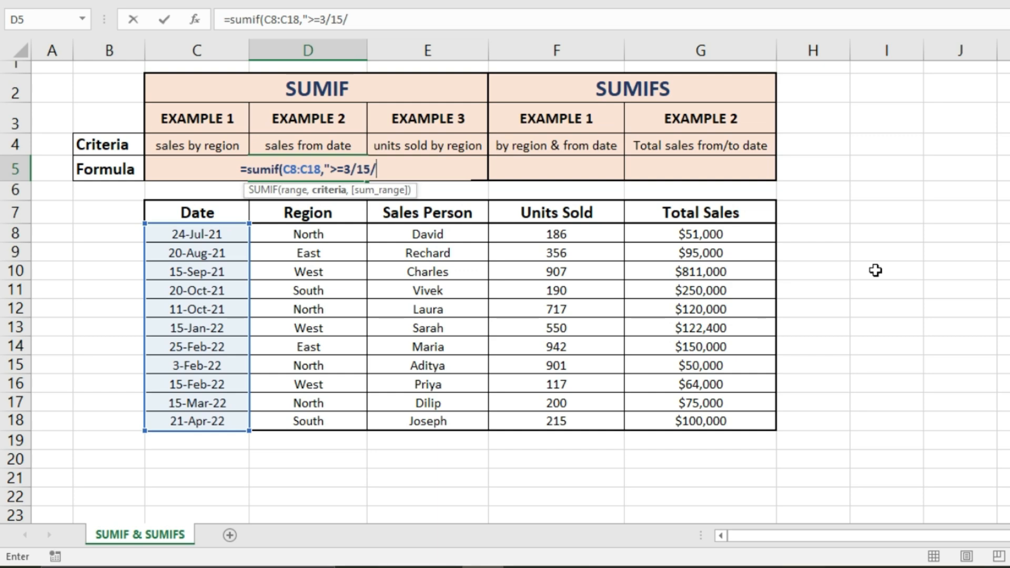
type("2022\",")
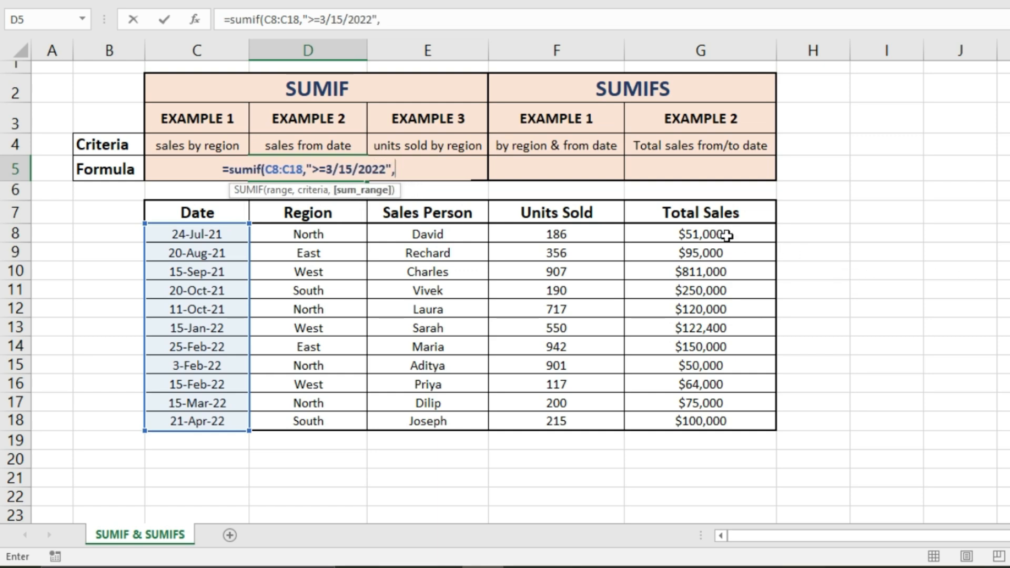
left_click_drag(726, 235, 706, 421)
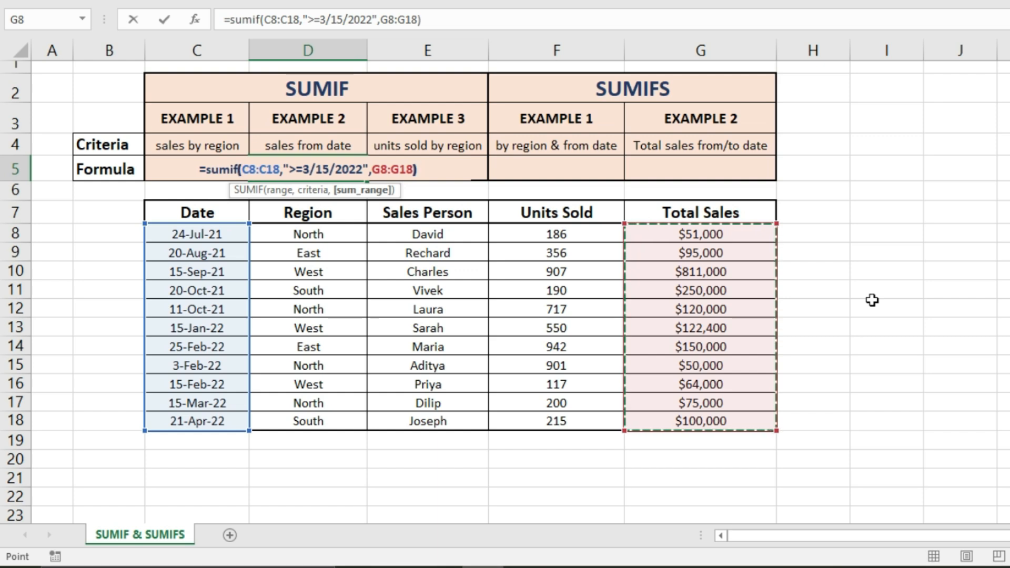
type(")")
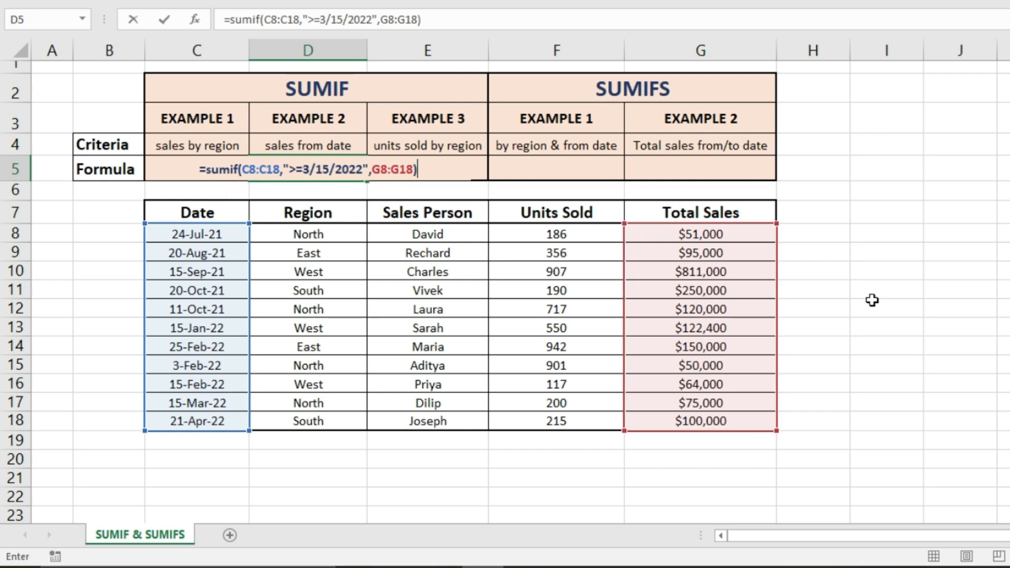
key("Return")
left_click(971, 341)
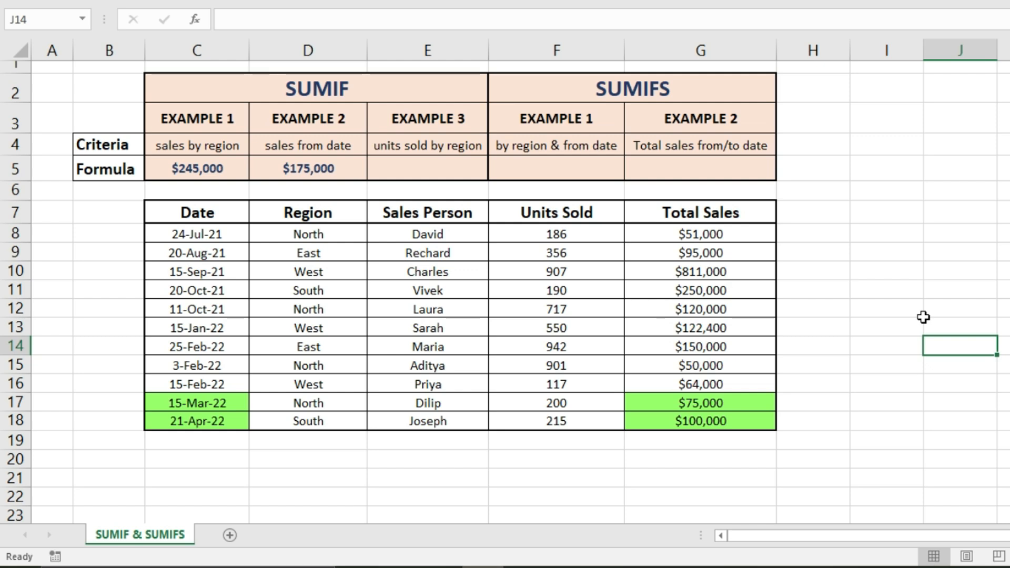
Enter a SUMIF formula in E5 that totals units sold F8:F18 where the region range D8:D18 equals "North".
left_click(393, 172)
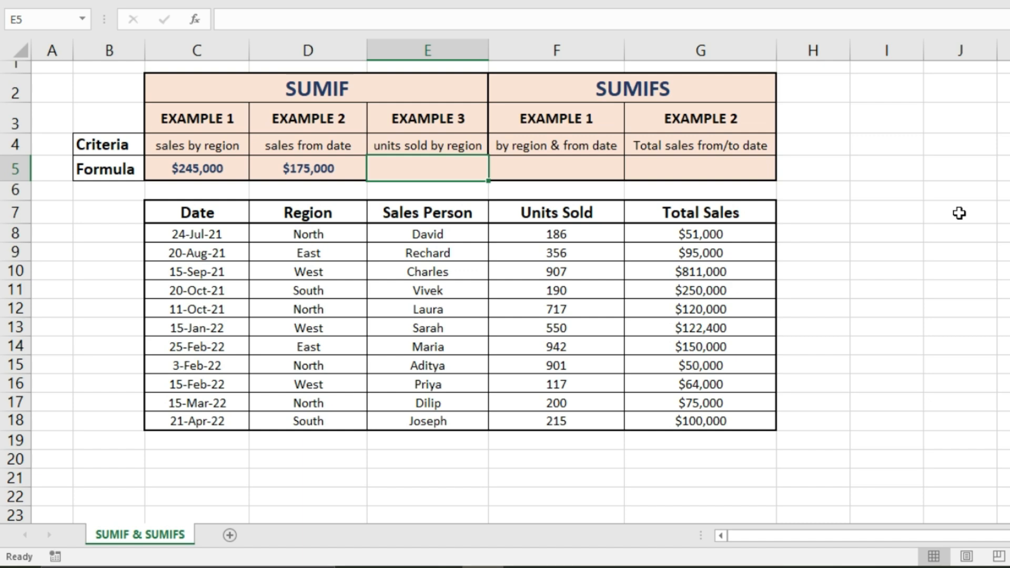
type("=sumif(")
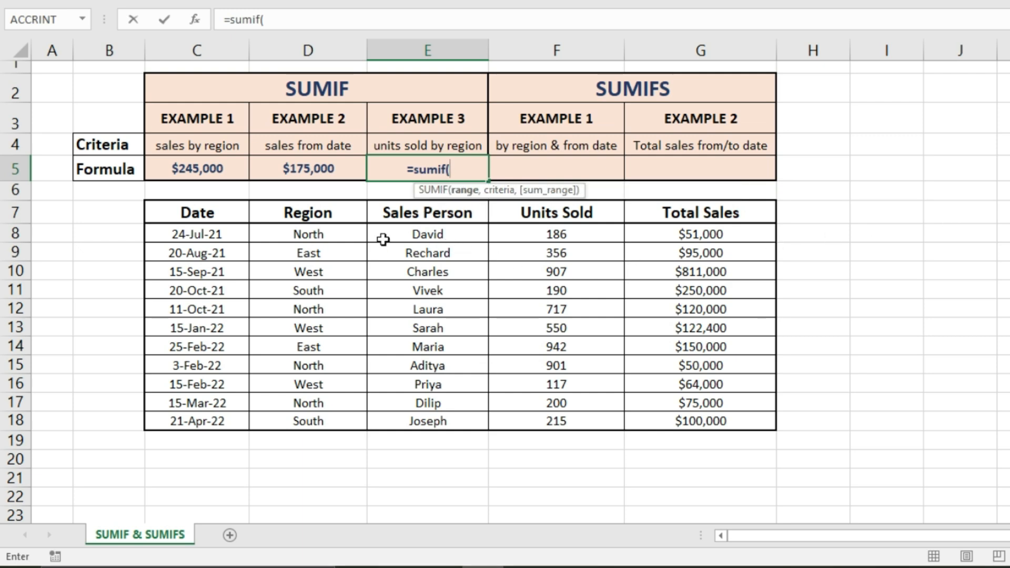
left_click_drag(343, 231, 332, 419)
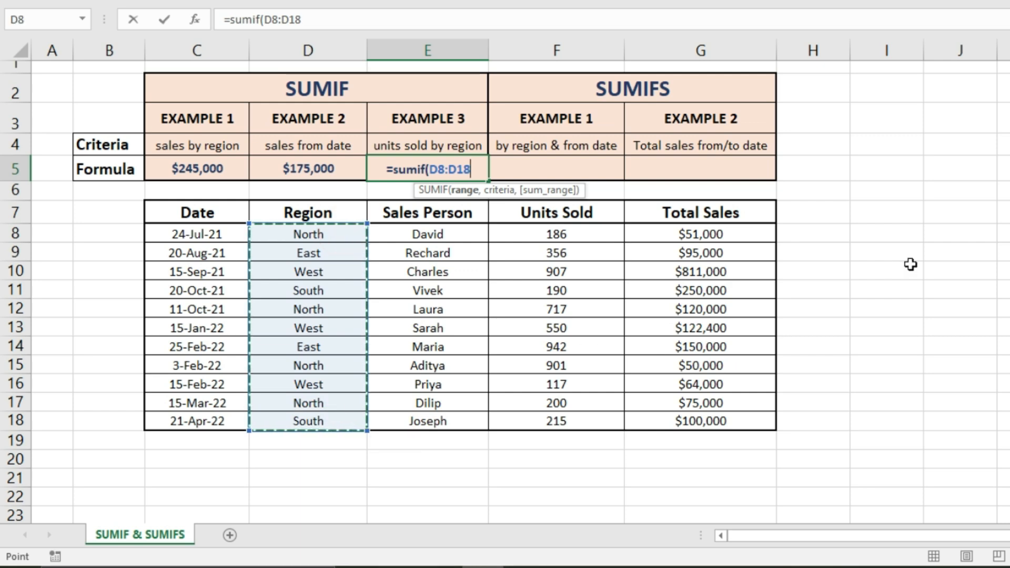
type(",")
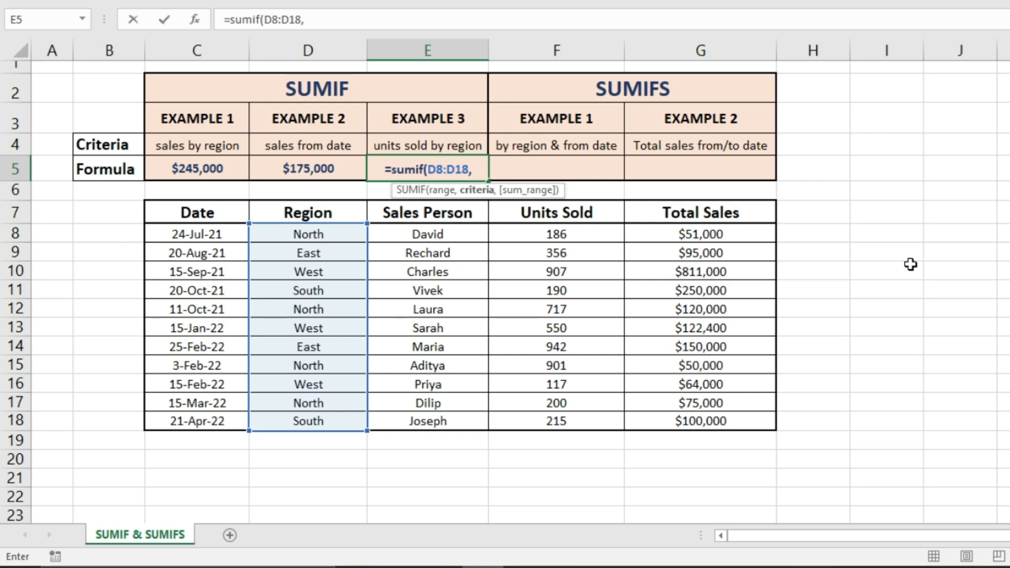
type("\"North\"")
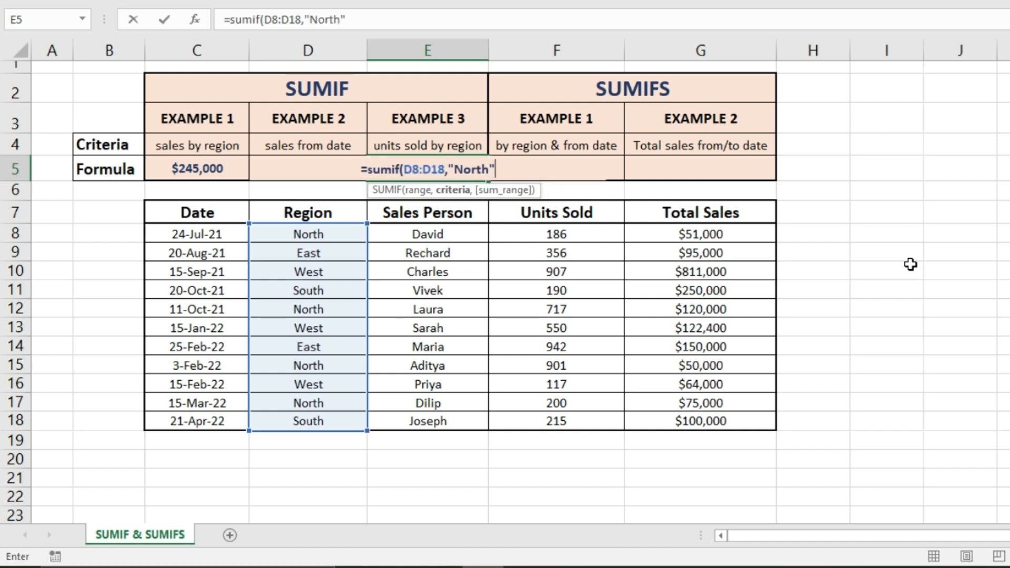
type(",")
left_click_drag(555, 234, 571, 410)
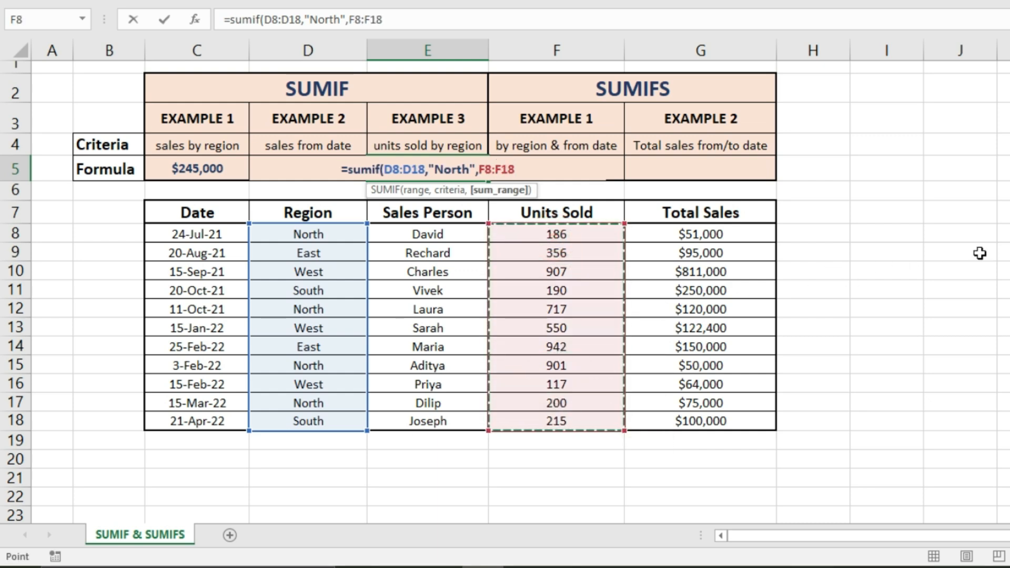
type(")")
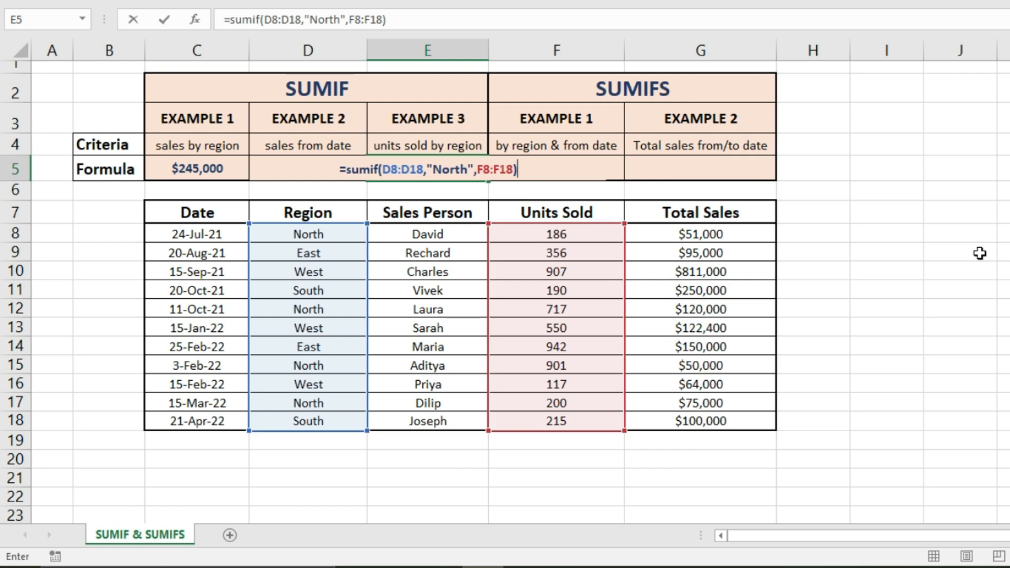
key("Return")
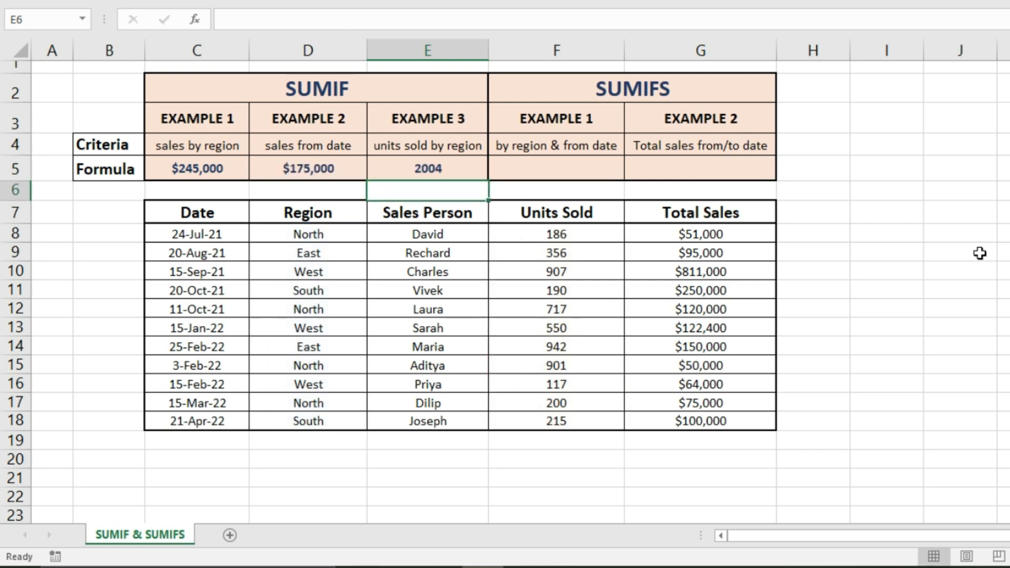
left_click(999, 328)
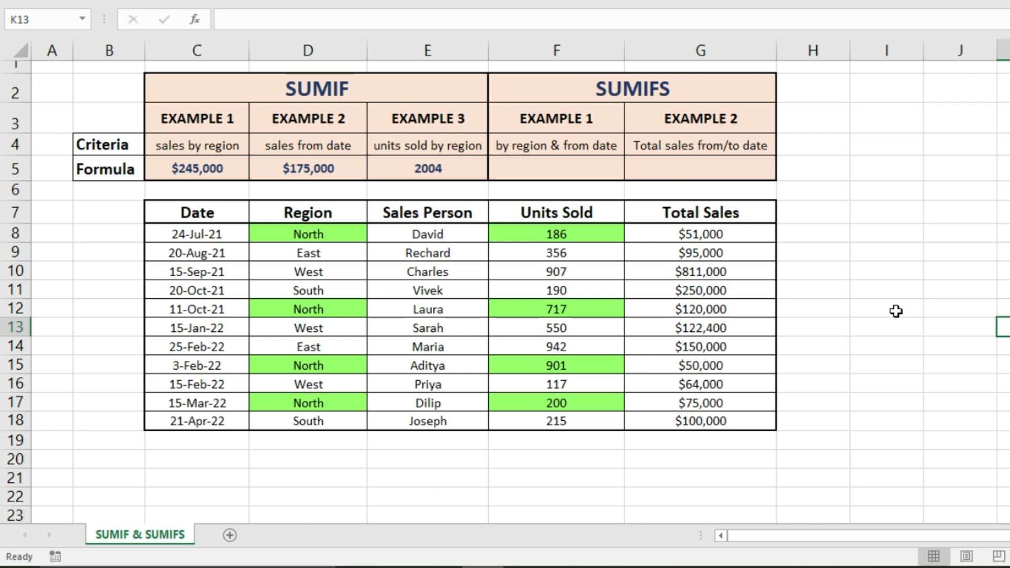
Start a SUMIFS formula in F5 with the sum range G8:G18 and the region range D8:D18 matching "North".
left_click(521, 167)
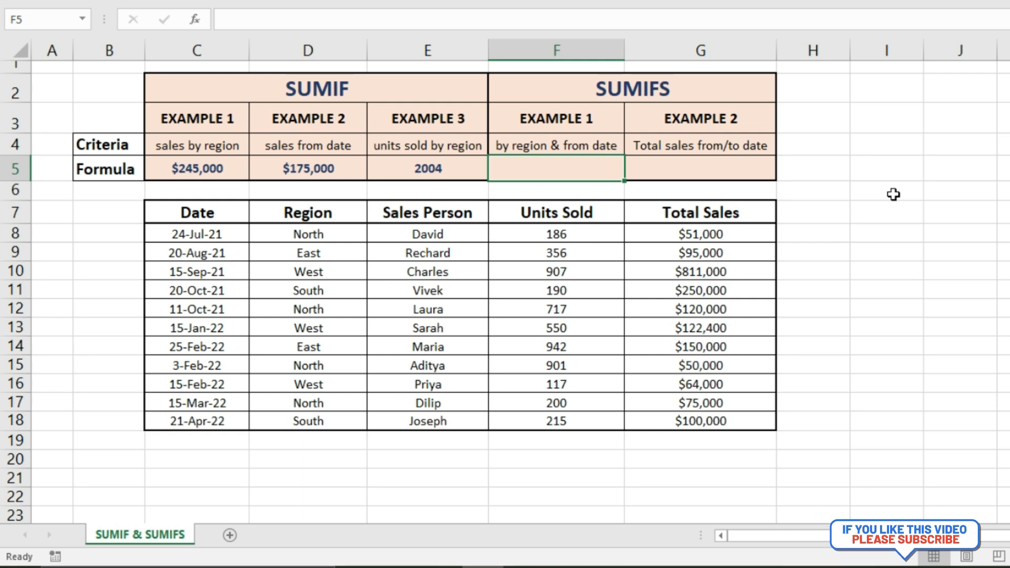
type("=sumi")
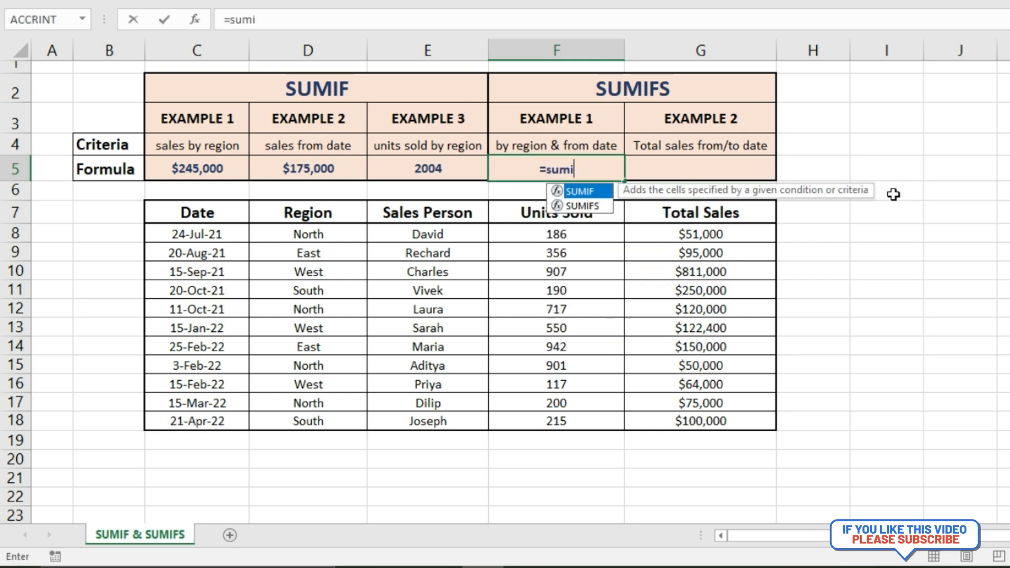
type("fs(")
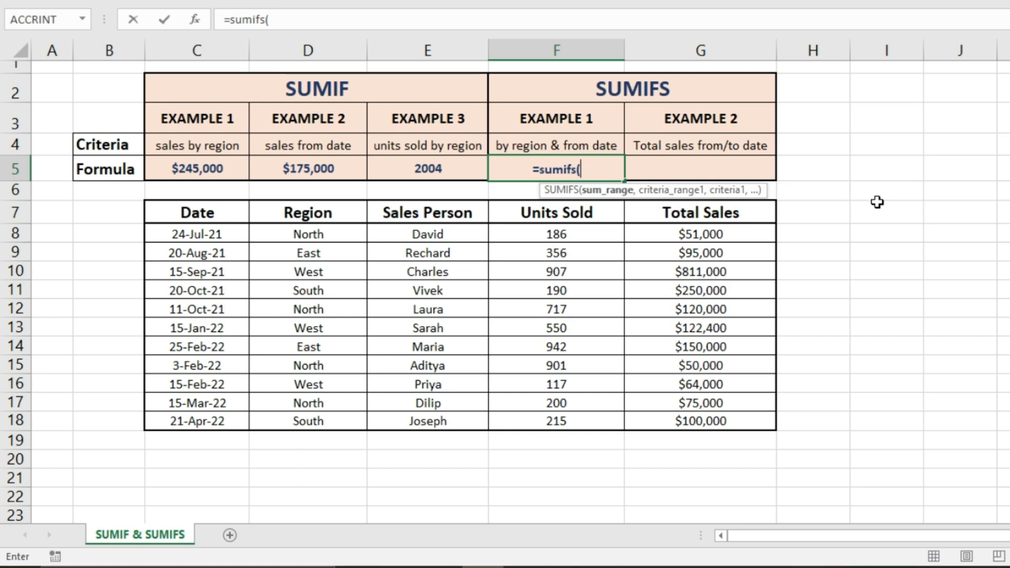
left_click(654, 234)
left_click_drag(655, 251, 665, 417)
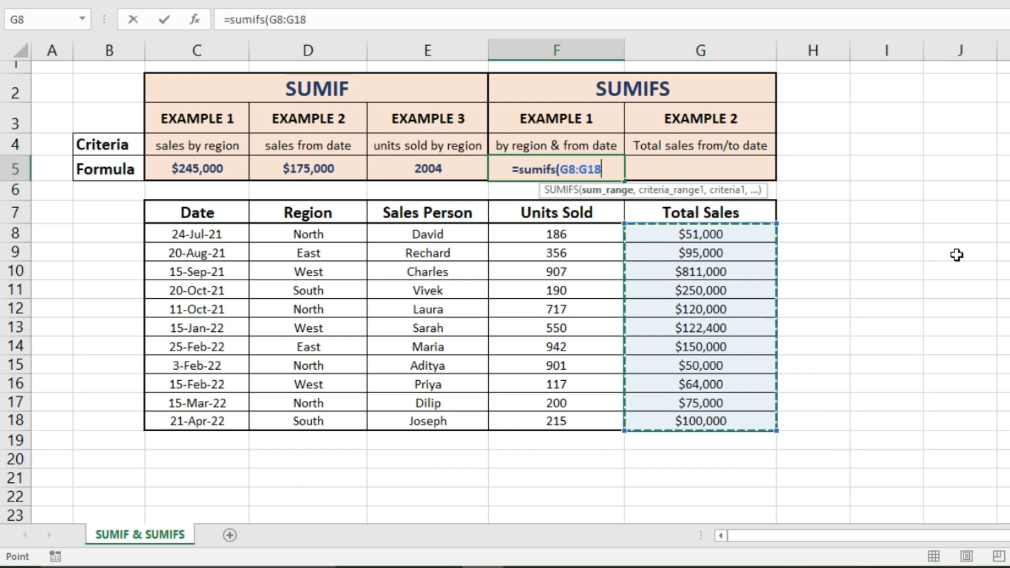
type(",")
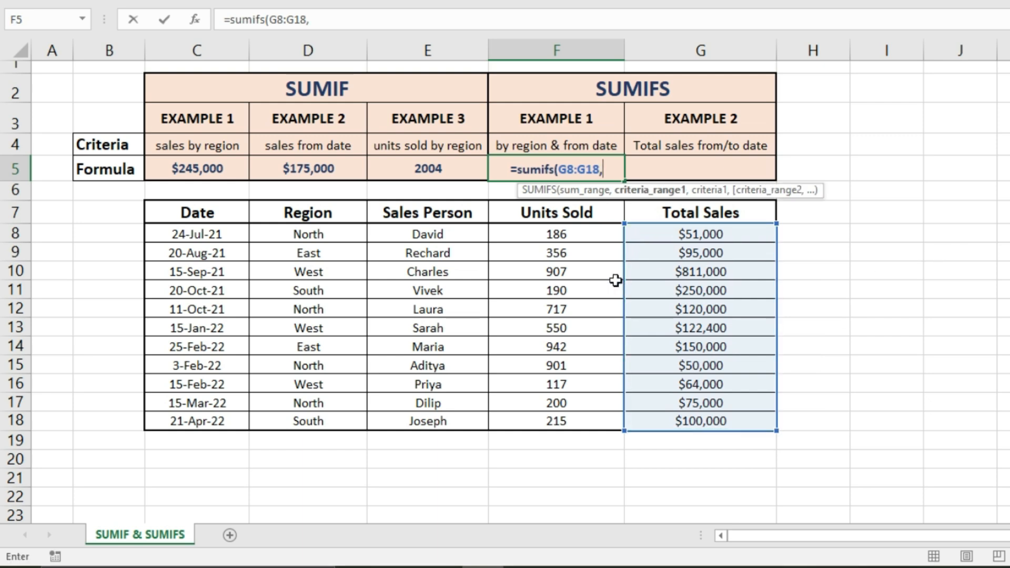
left_click_drag(342, 235, 332, 419)
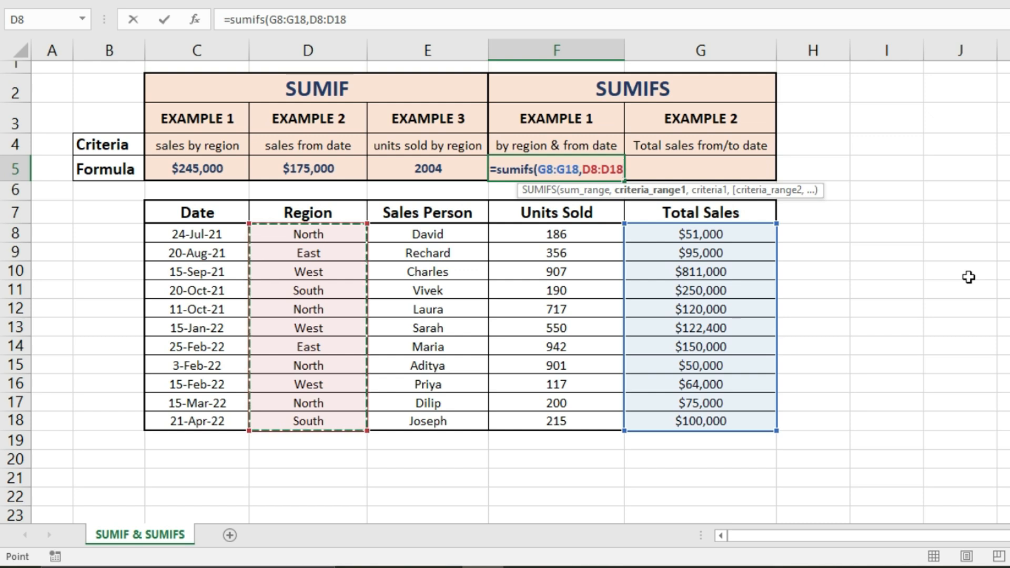
type(",\"")
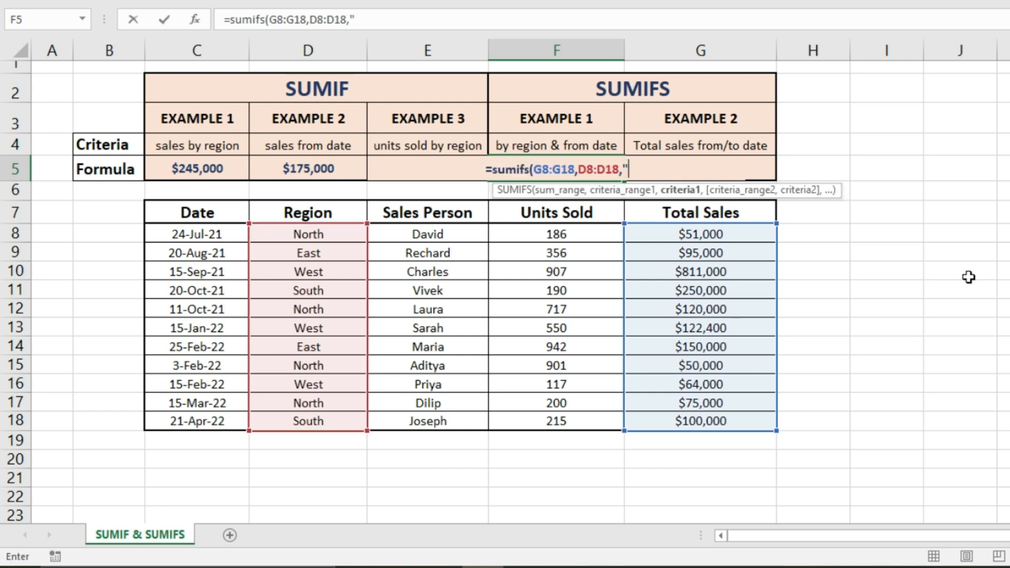
type("North\"")
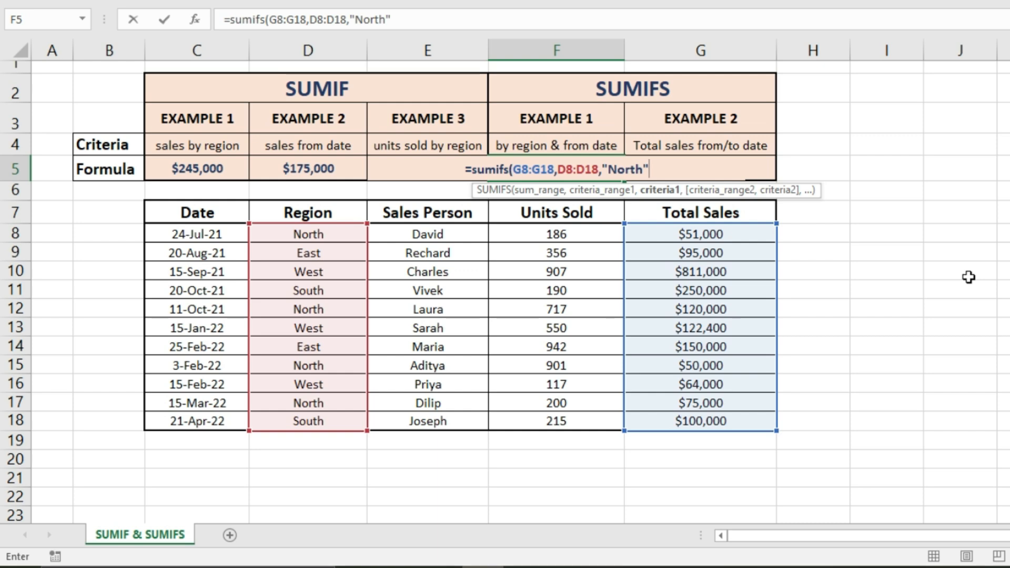
type(",")
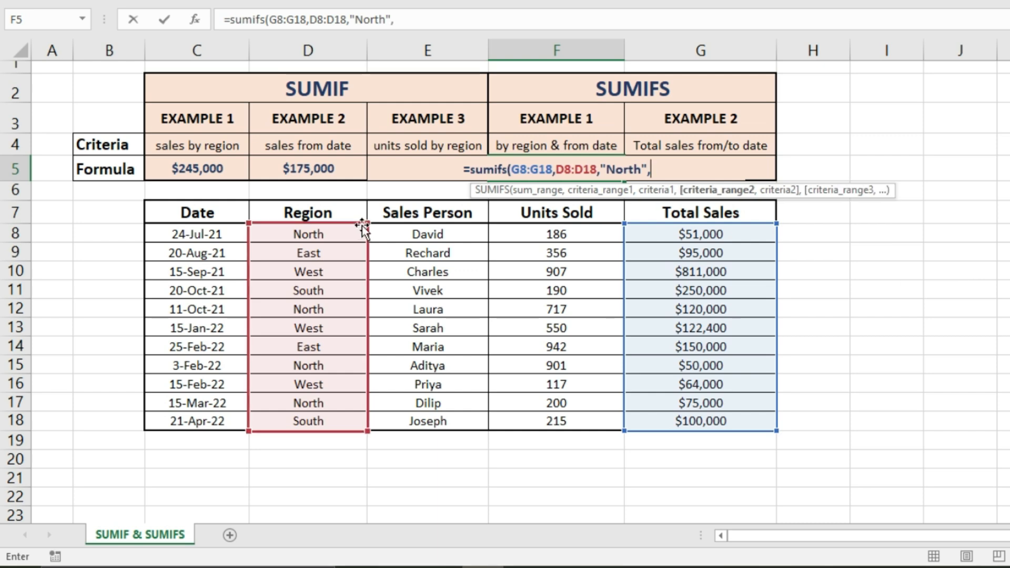
Complete the SUMIFS formula in F5 with the date range C8:C18 and the criterion ">=01/01/2022".
left_click_drag(213, 235, 213, 418)
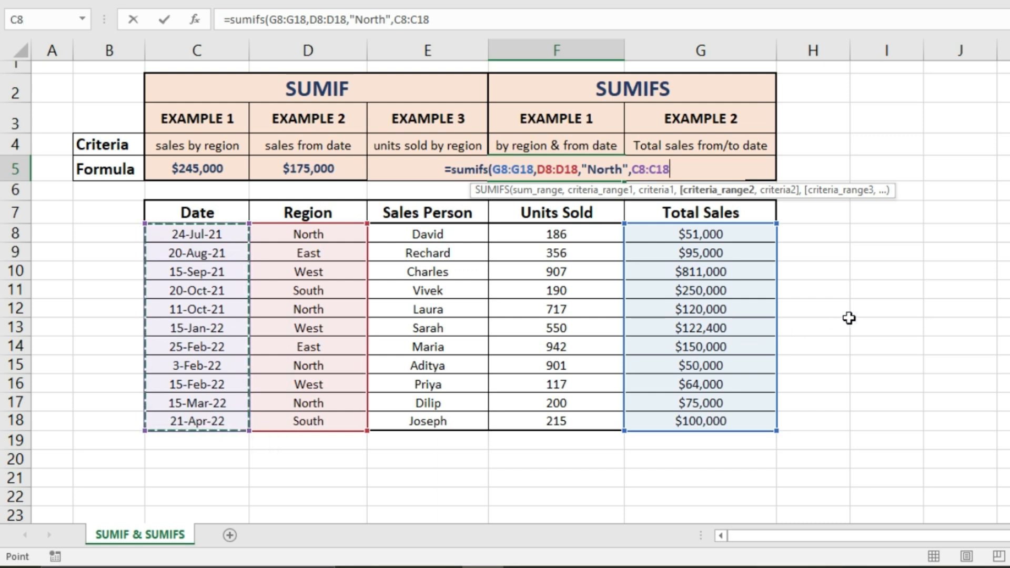
type(",")
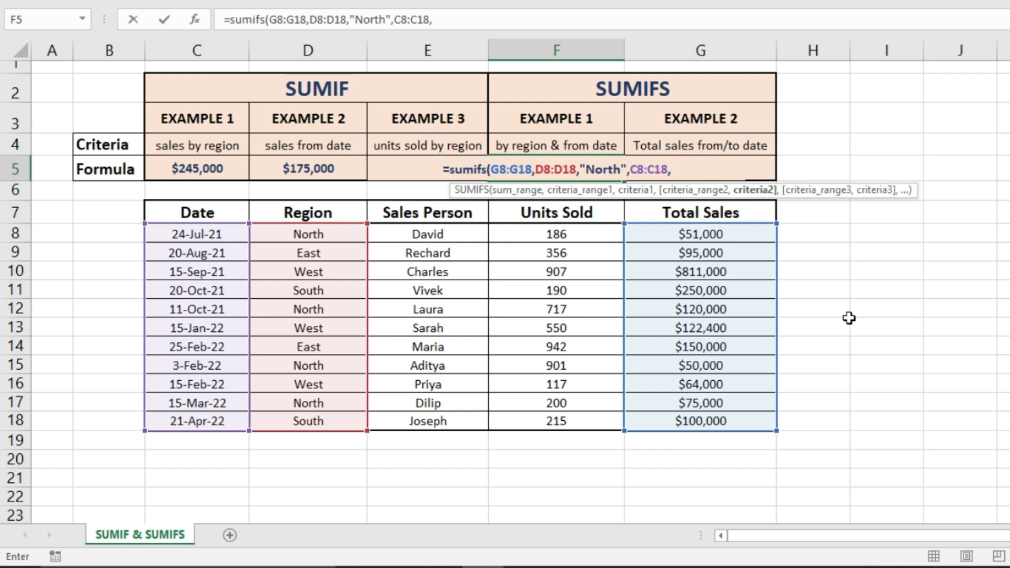
type("\">")
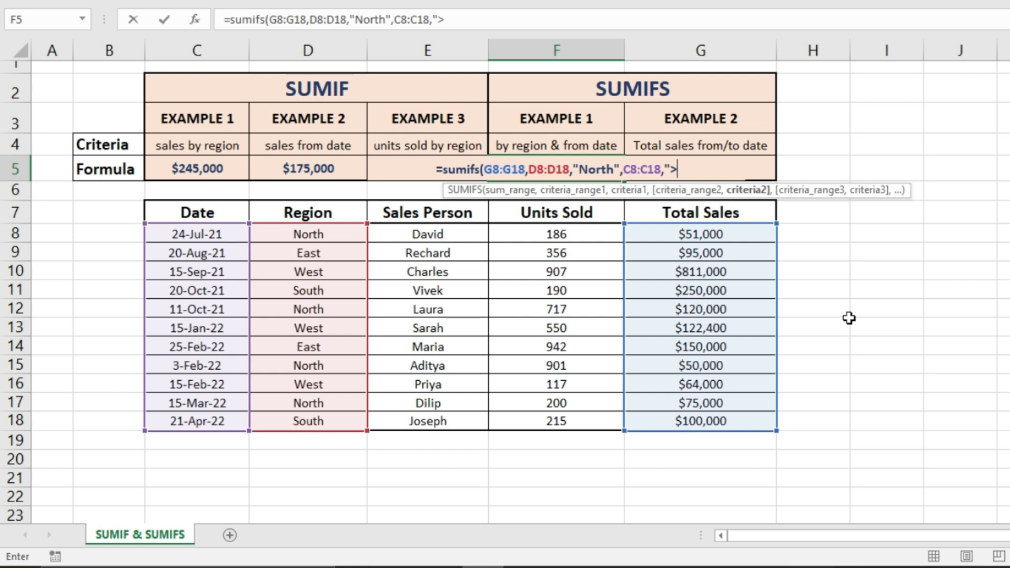
type("=")
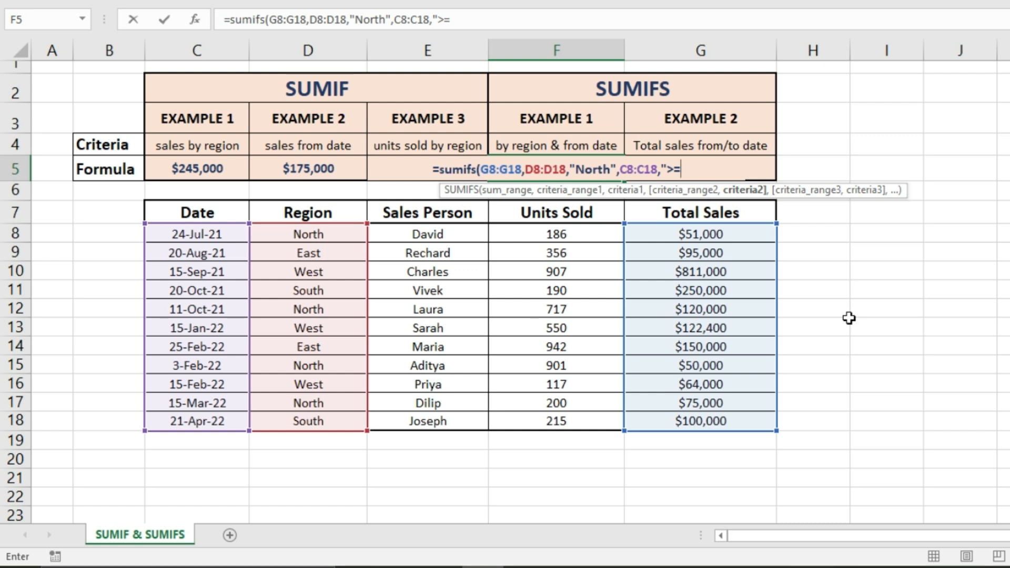
type("01")
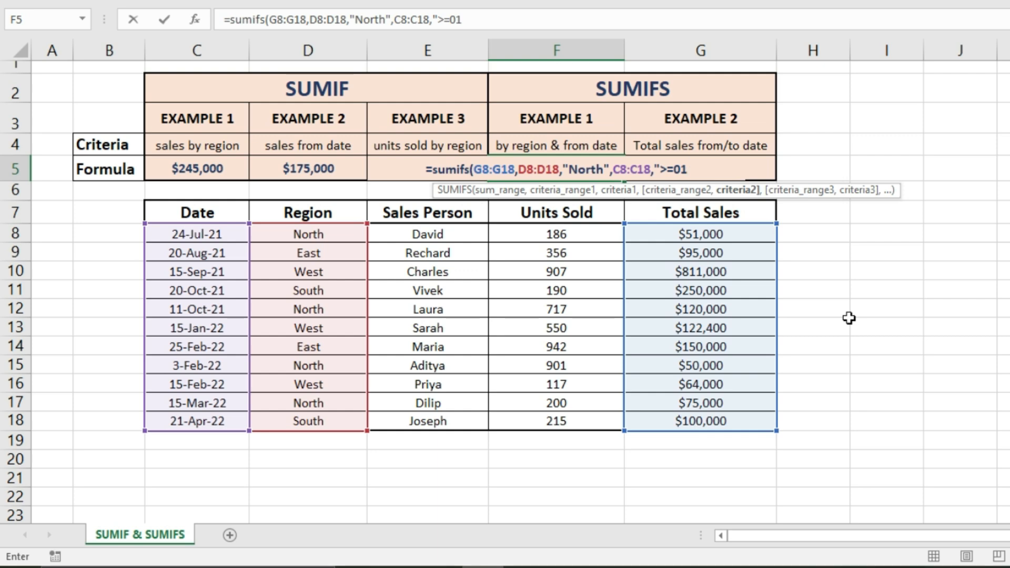
type("/01/")
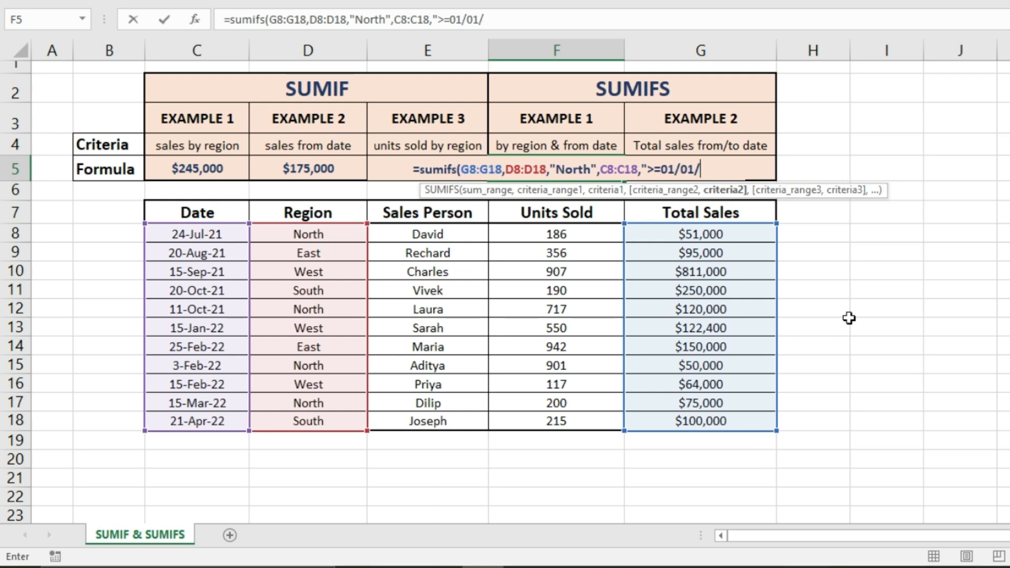
type("2022\"")
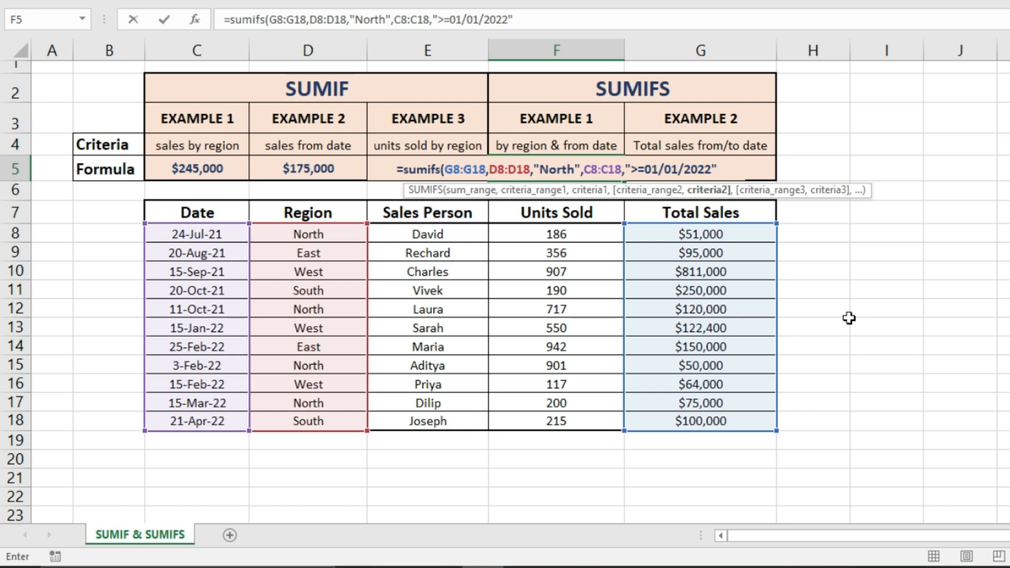
type(")")
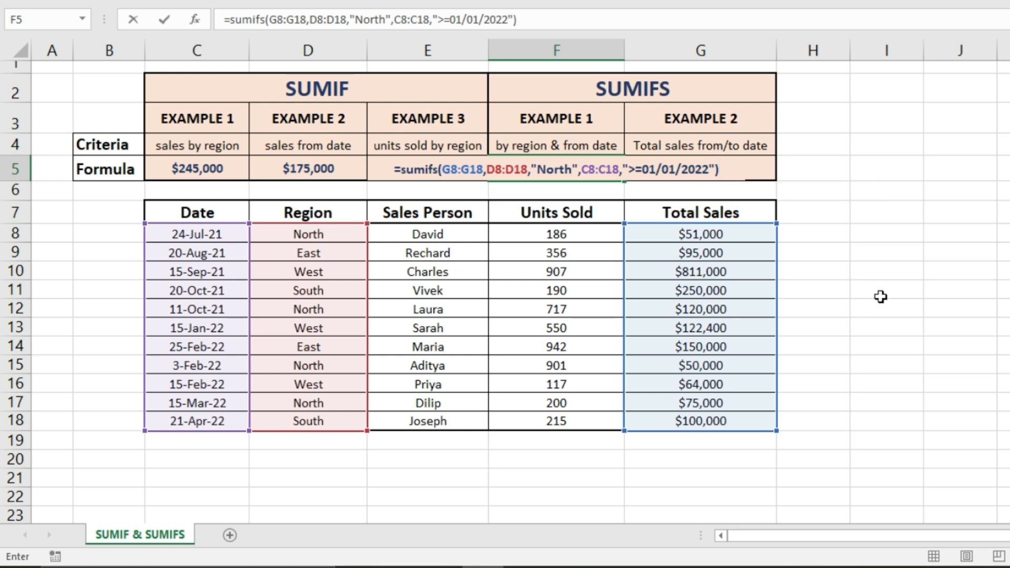
key("Return")
left_click(960, 367)
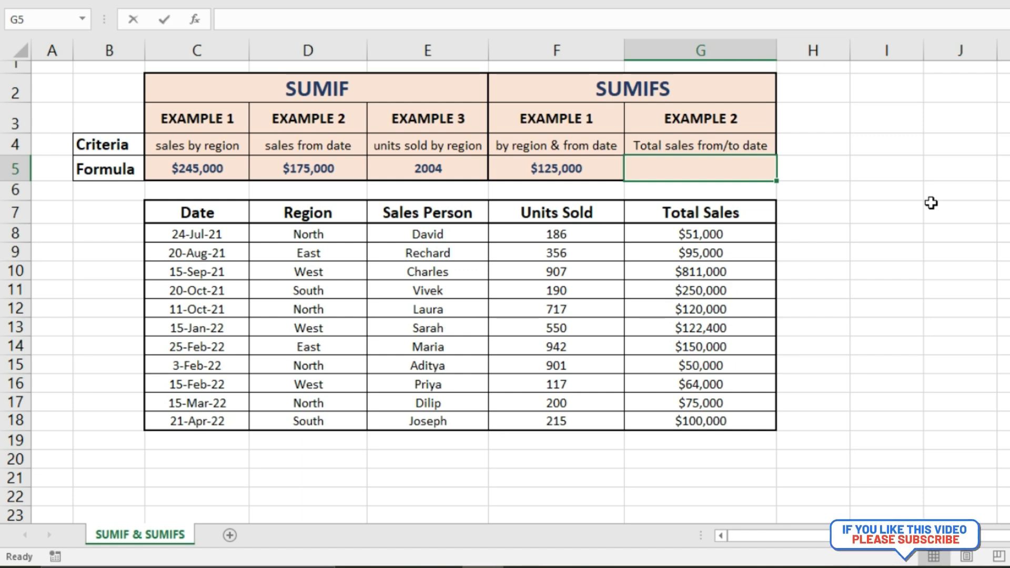
Start a SUMIFS formula in G5 with the sum range G8:G18 and the date range C8:C18.
type("=")
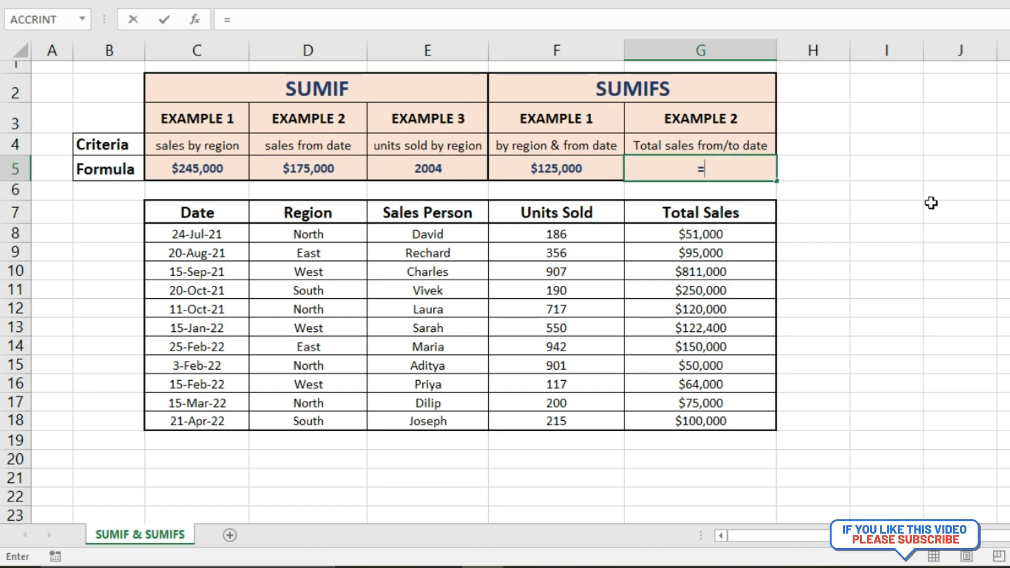
type("sumifs(")
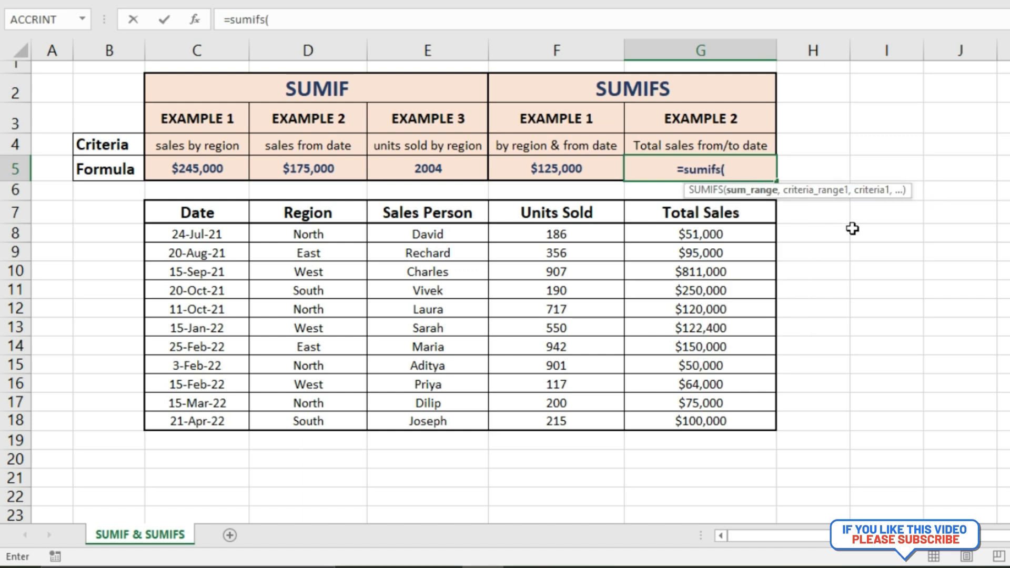
left_click_drag(735, 231, 727, 421)
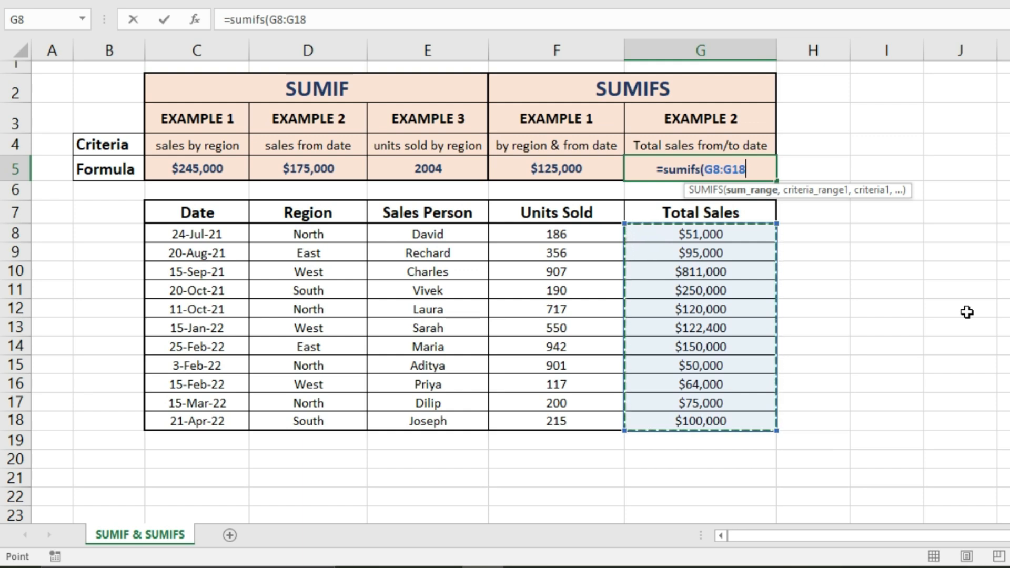
type(",")
left_click(220, 235)
left_click_drag(220, 235, 211, 421)
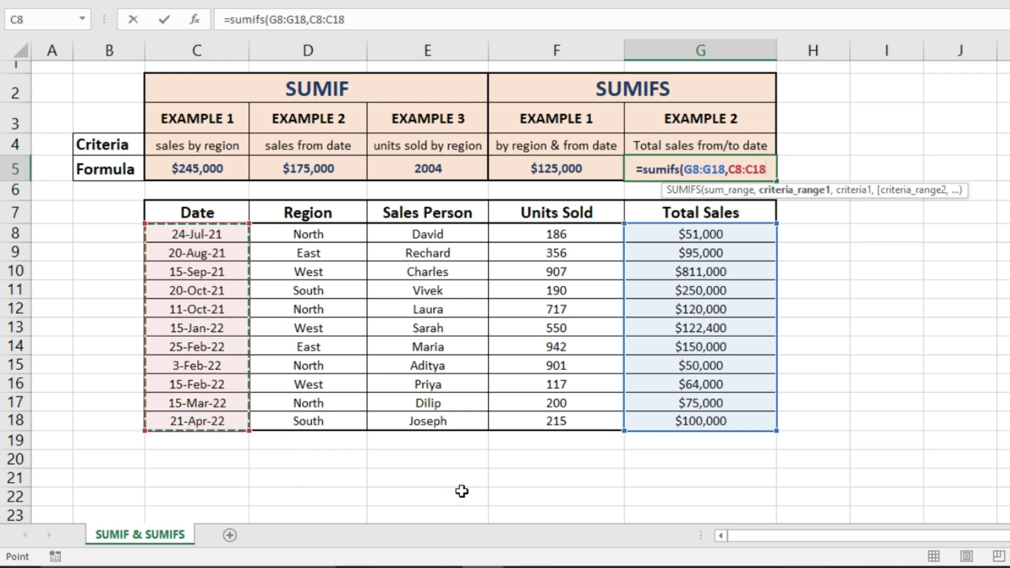
type(",")
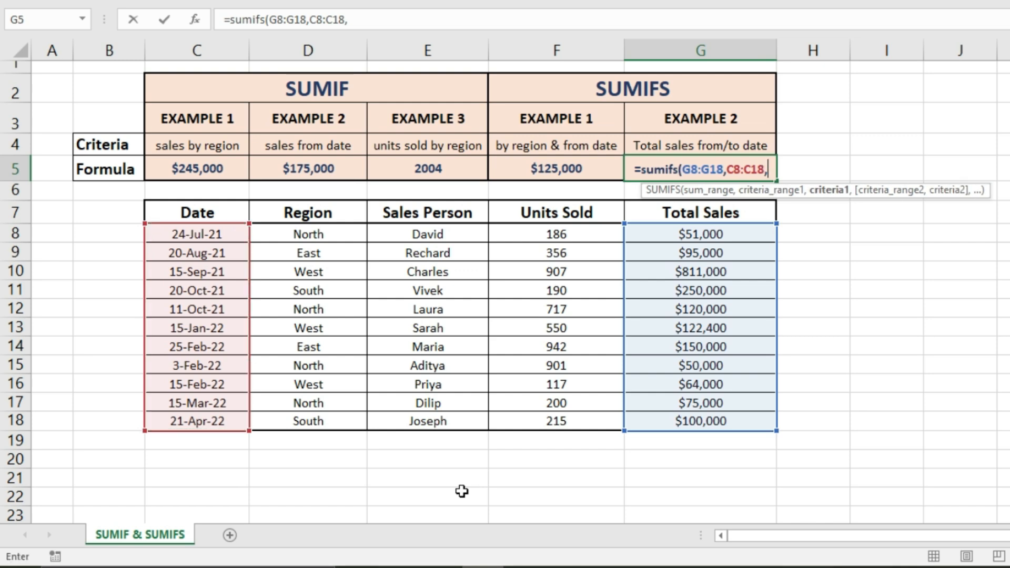
type("\">")
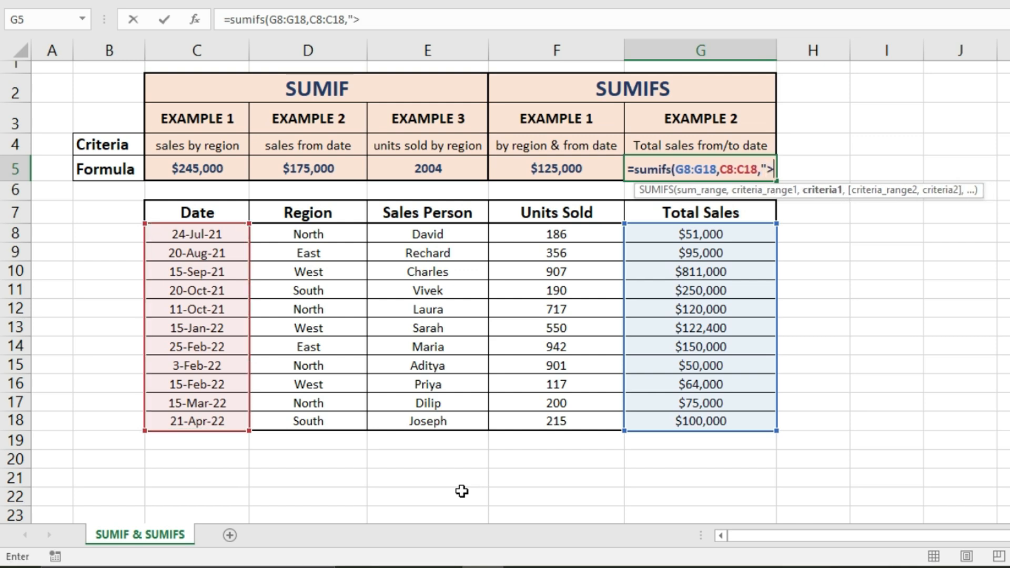
type("=")
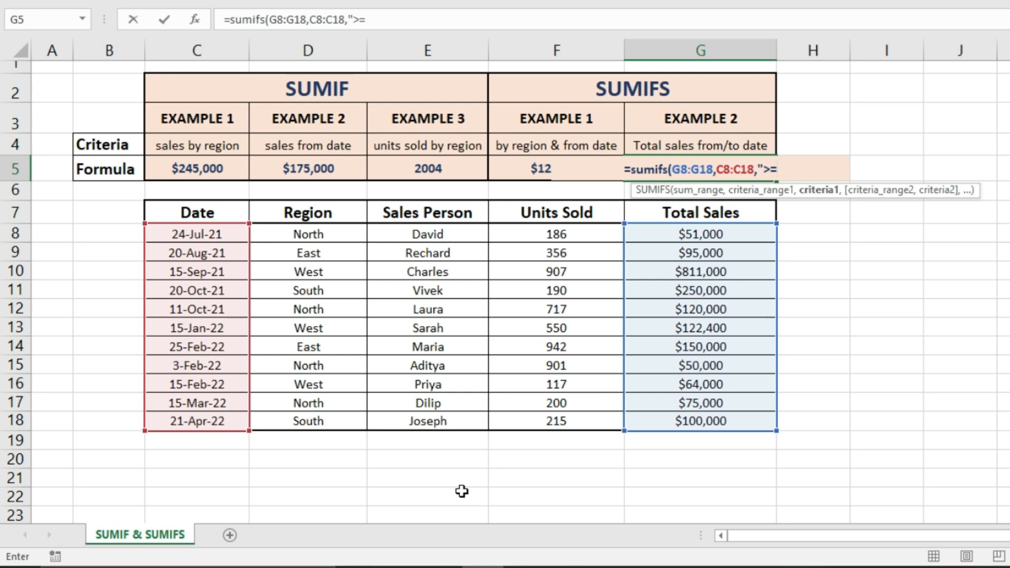
Add the start-date criterion ">=01/01/2022" to the SUMIFS formula in G5.
type("01")
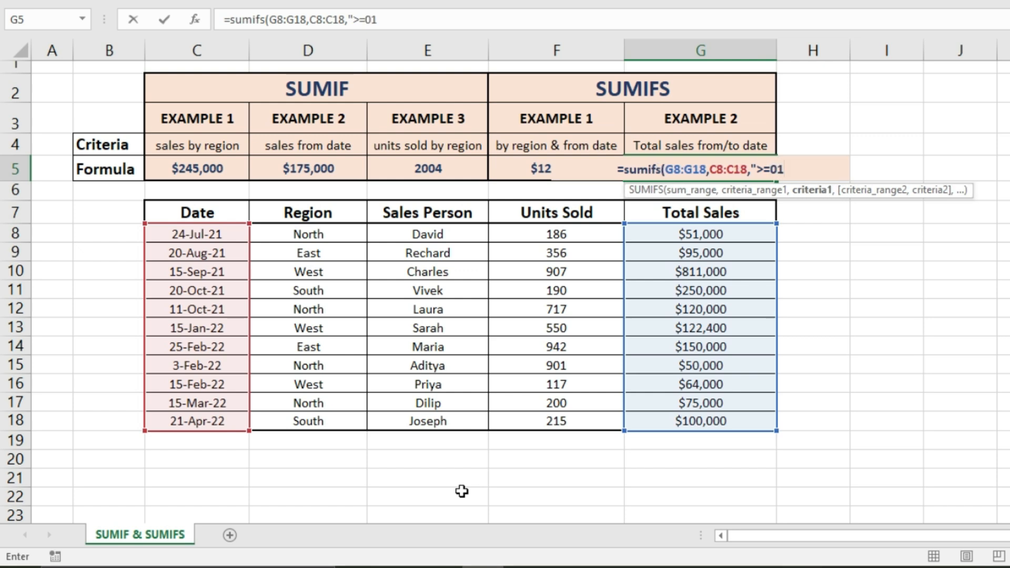
type("/01/")
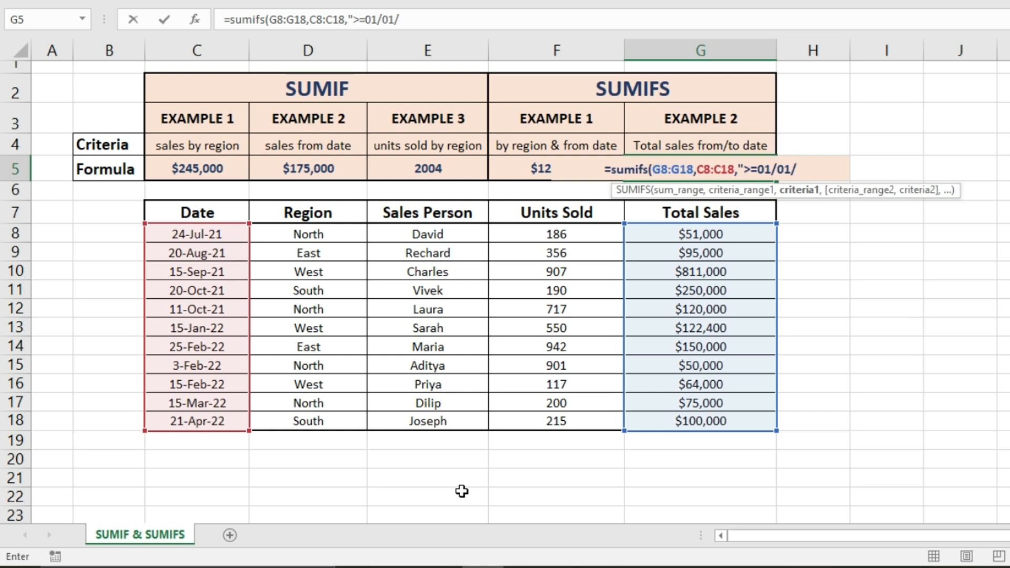
type("2022")
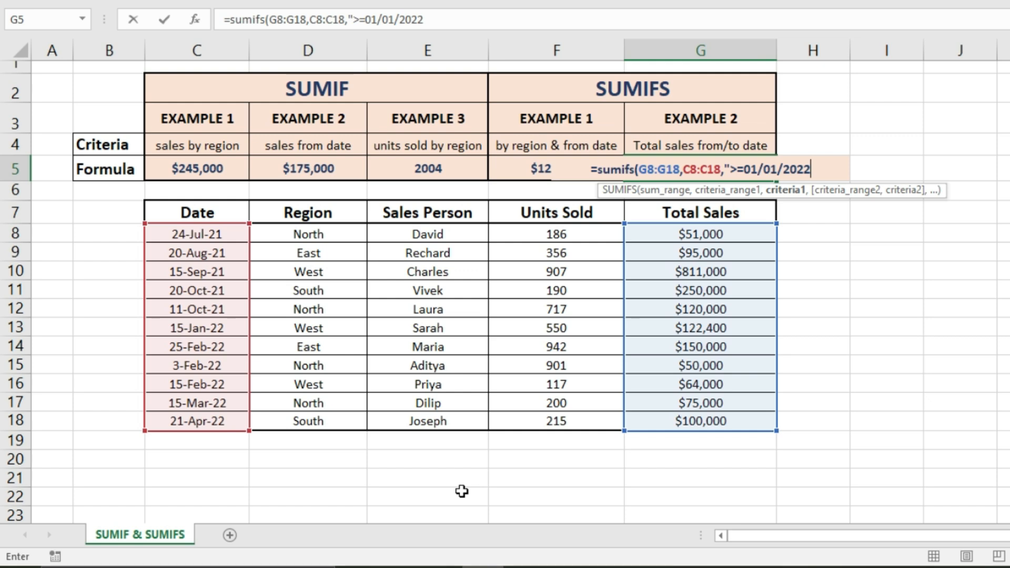
type("\",")
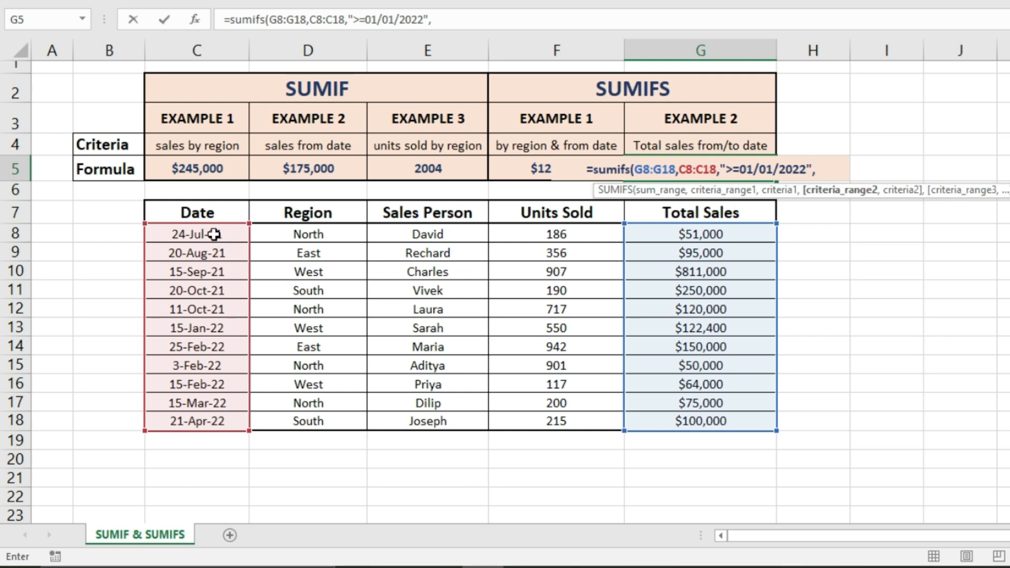
Complete the SUMIFS formula in G5 with the date range C8:C18 again and the end-date criterion "<=02/28/2022".
left_click_drag(213, 235, 208, 418)
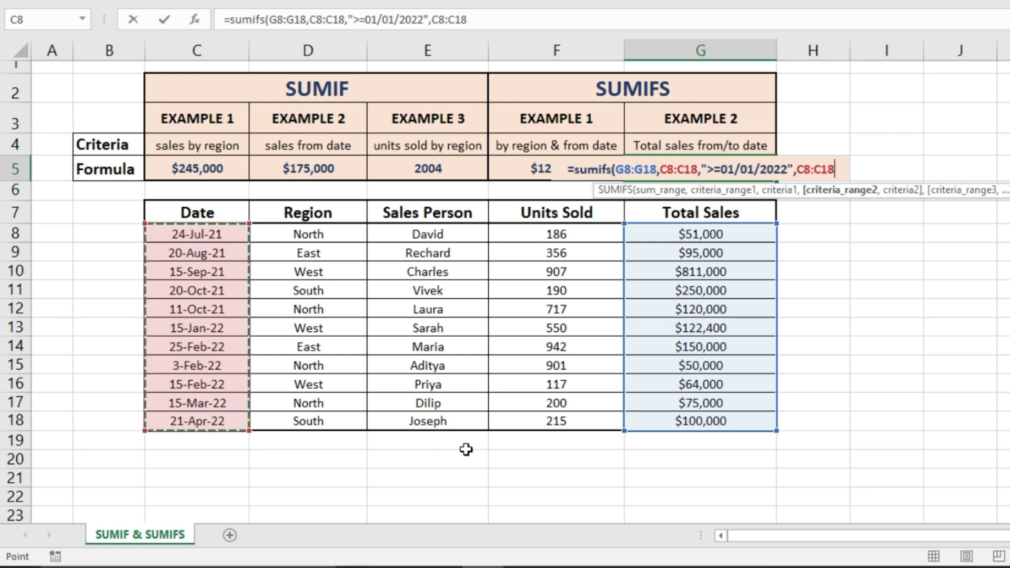
type(",\"")
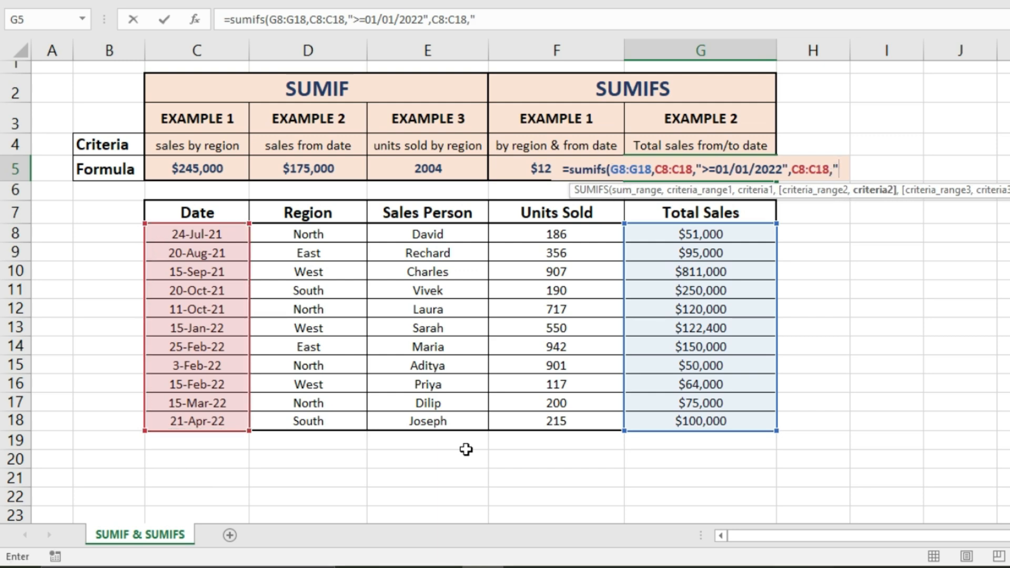
type("<=")
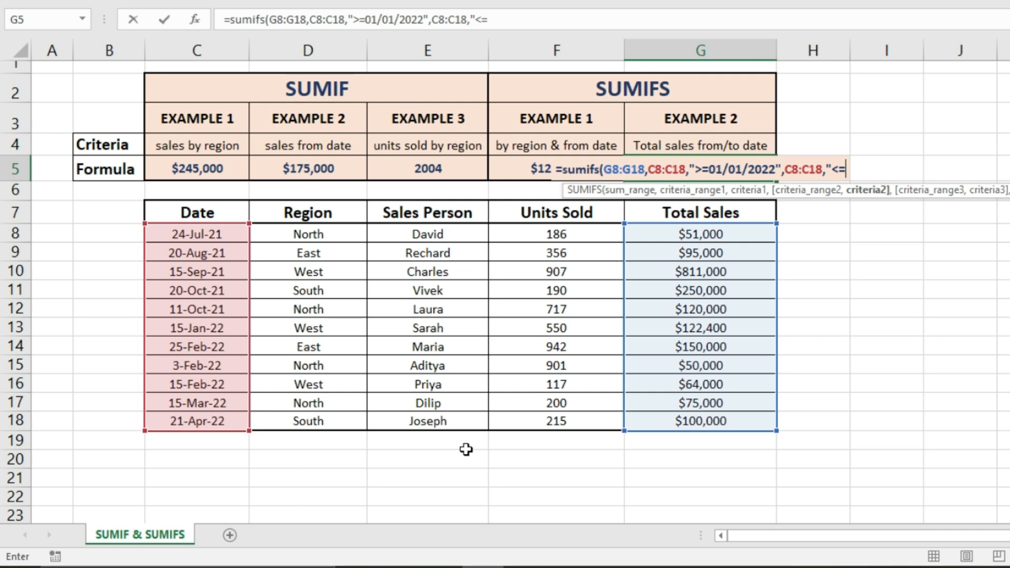
type("02/")
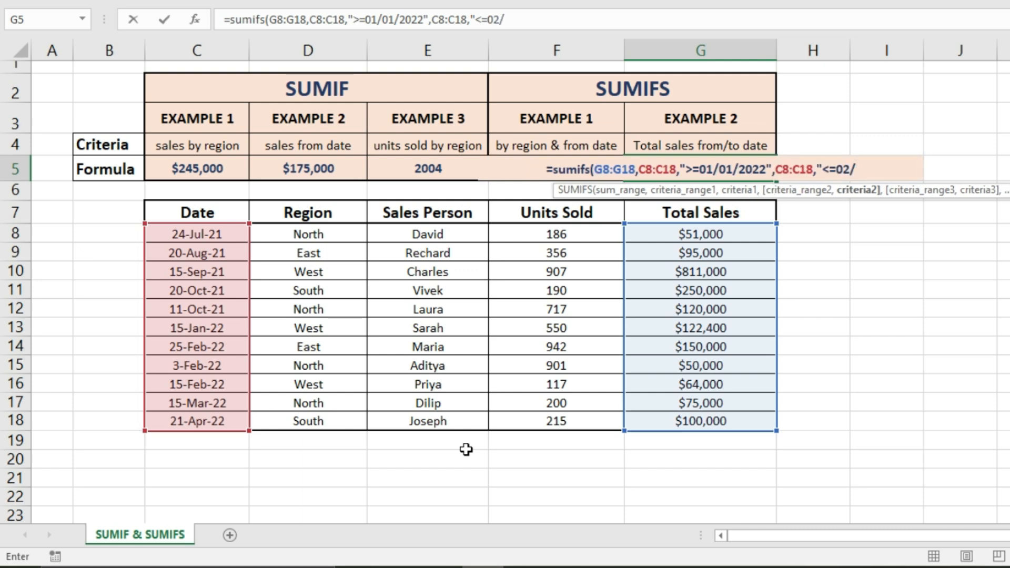
type("28/")
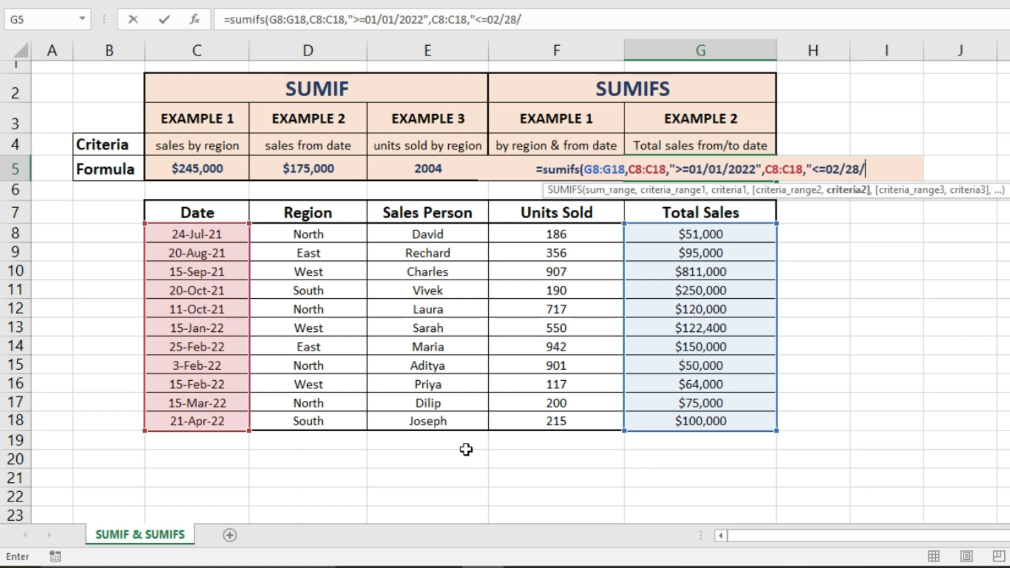
type("20")
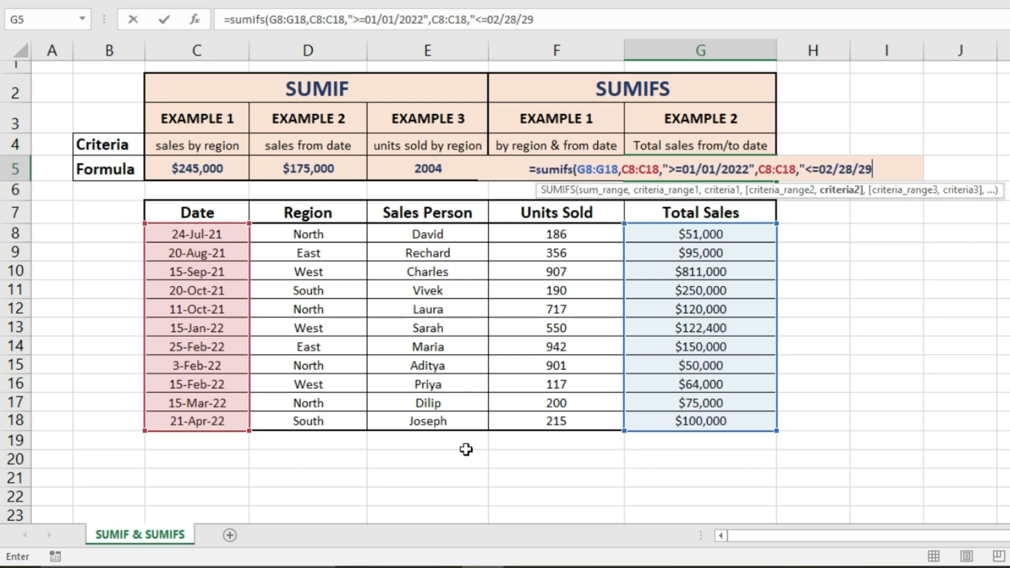
type("22\")")
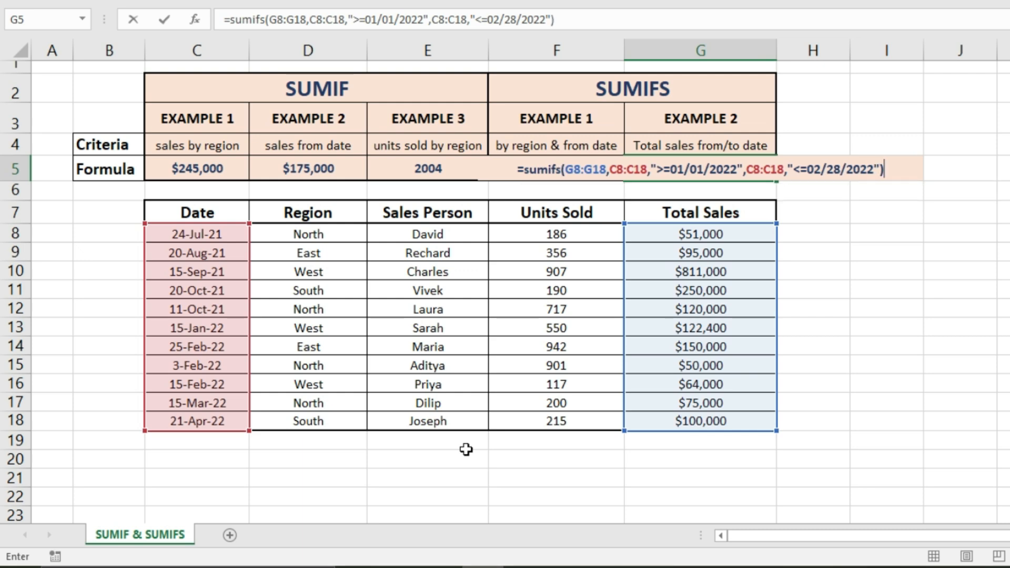
key("Return")
left_click(914, 326)
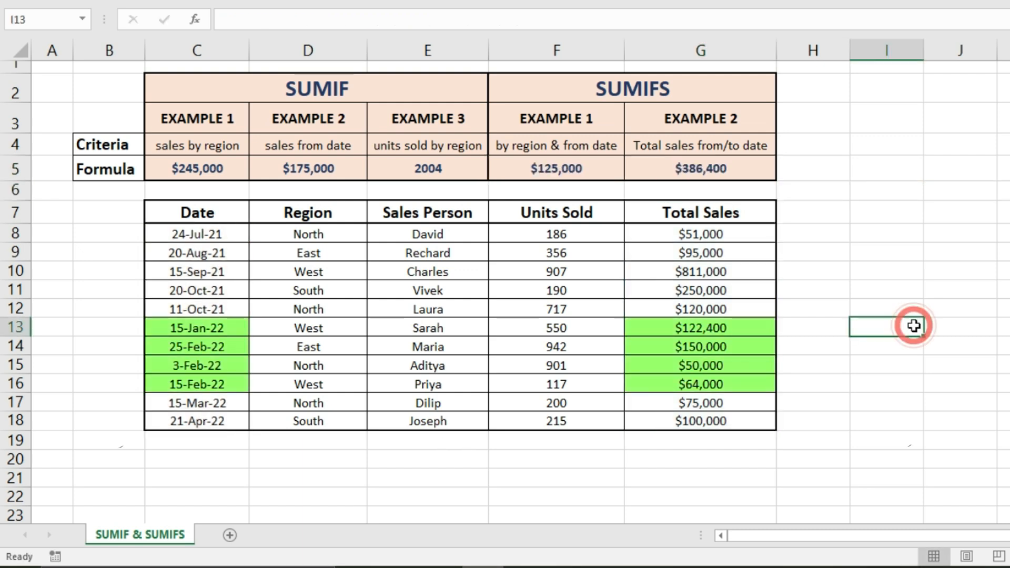